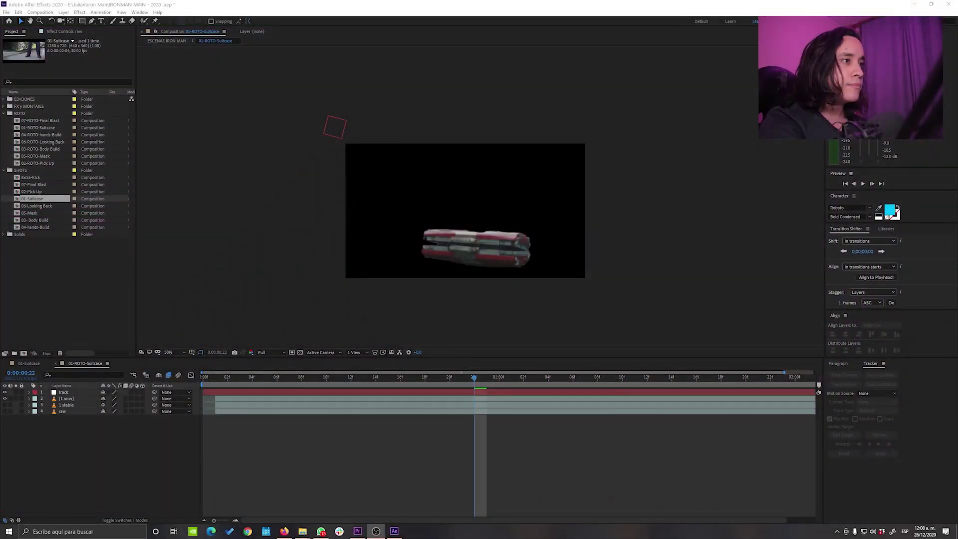
Open the 01-Suitcase composition and preview the finished shot from its first frame
{"action": "left_click", "coordinate": [757, 161]}
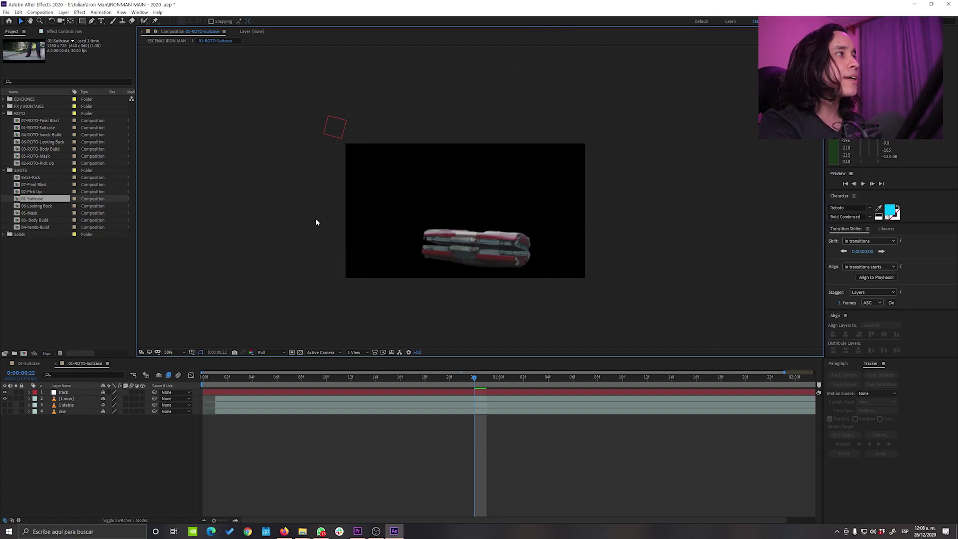
{"action": "left_click", "coordinate": [74, 268]}
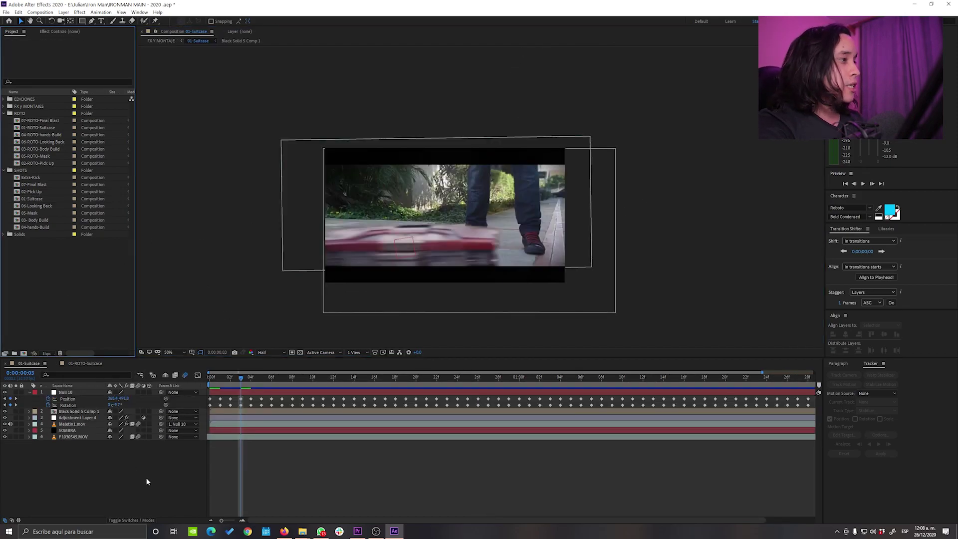
{"action": "left_click_drag", "start_coordinate": [233, 383], "coordinate": [202, 387]}
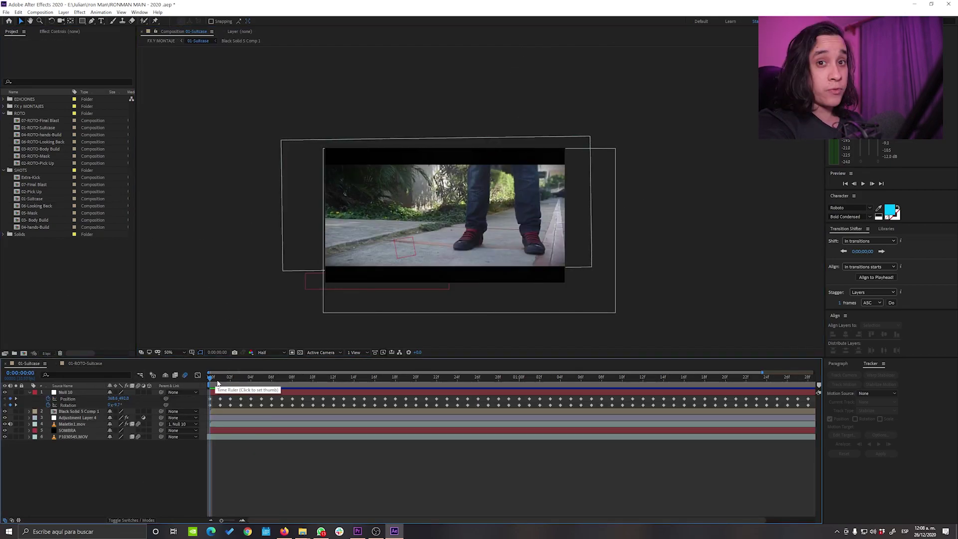
{"action": "key", "text": "space"}
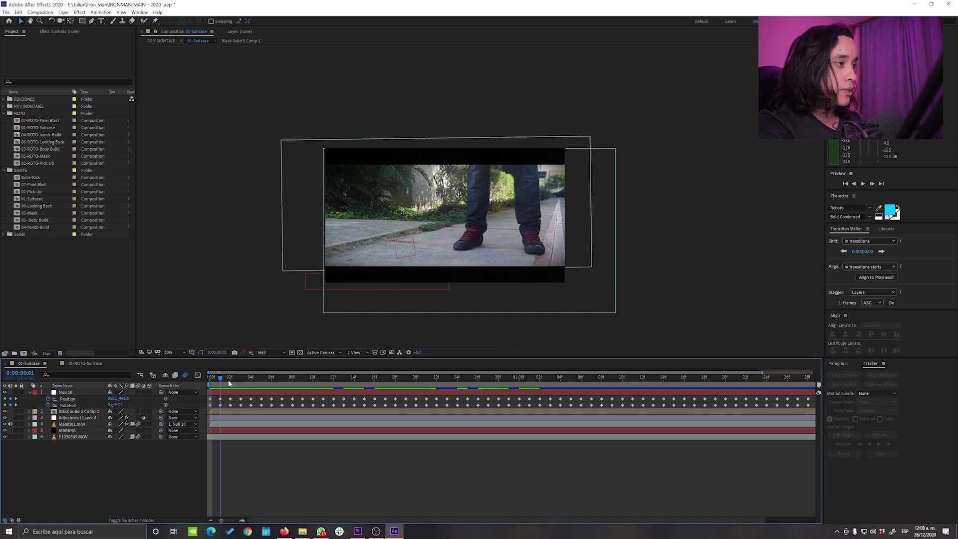
{"action": "left_click_drag", "start_coordinate": [337, 384], "coordinate": [582, 382]}
{"action": "key", "text": "space"}
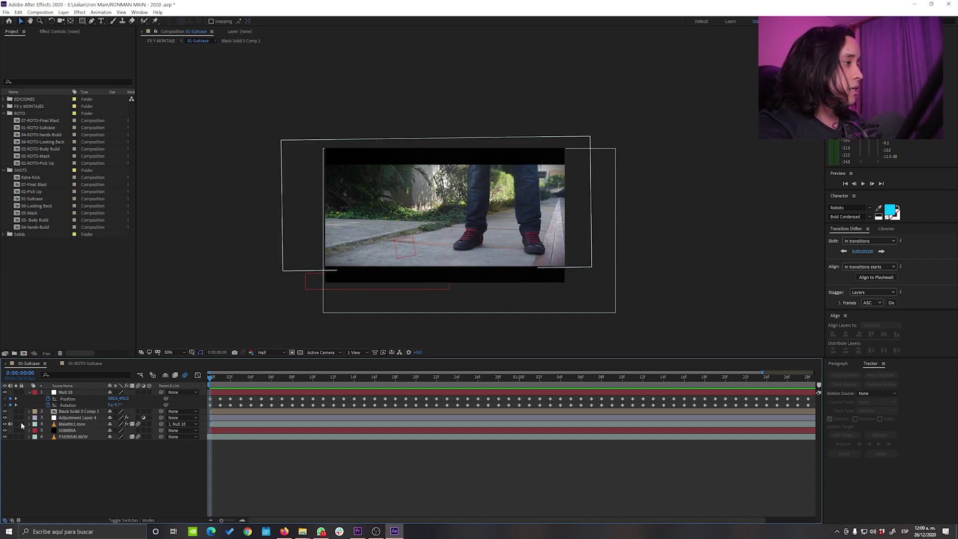
Solo the background footage layer of the walking legs and check the empty pavement around frames 11 and 26
{"action": "left_click", "coordinate": [15, 437]}
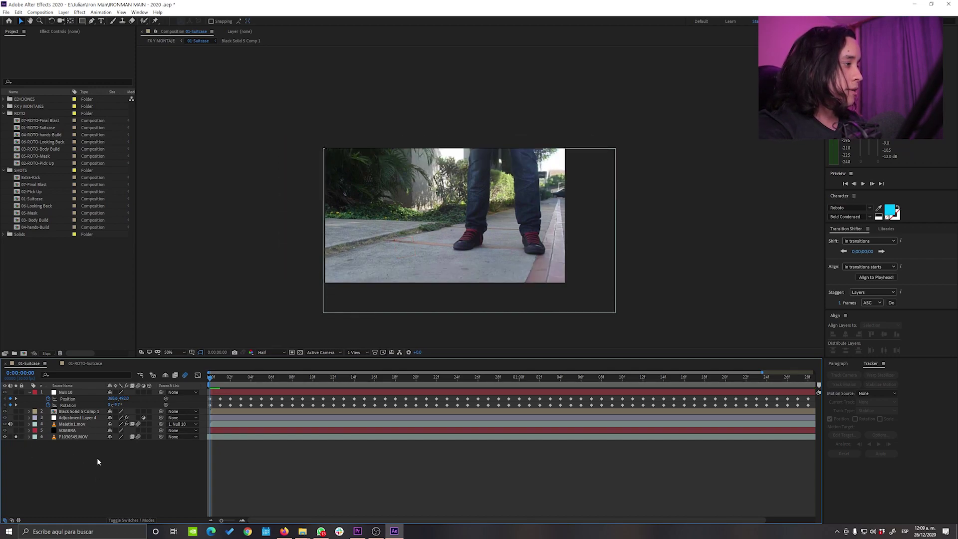
{"action": "left_click", "coordinate": [60, 437]}
{"action": "left_click", "coordinate": [324, 388]}
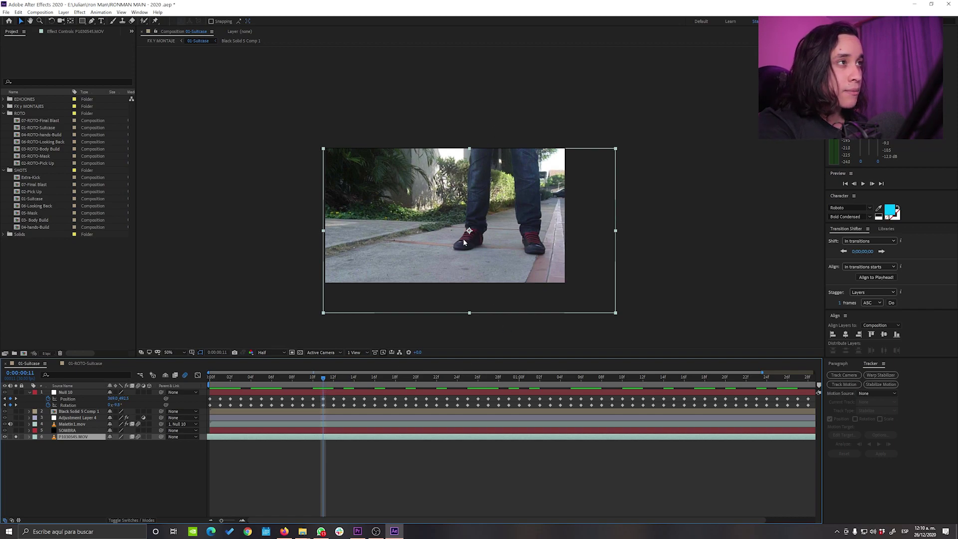
{"action": "left_click_drag", "start_coordinate": [463, 239], "coordinate": [441, 265]}
{"action": "key", "text": "ctrl+z"}
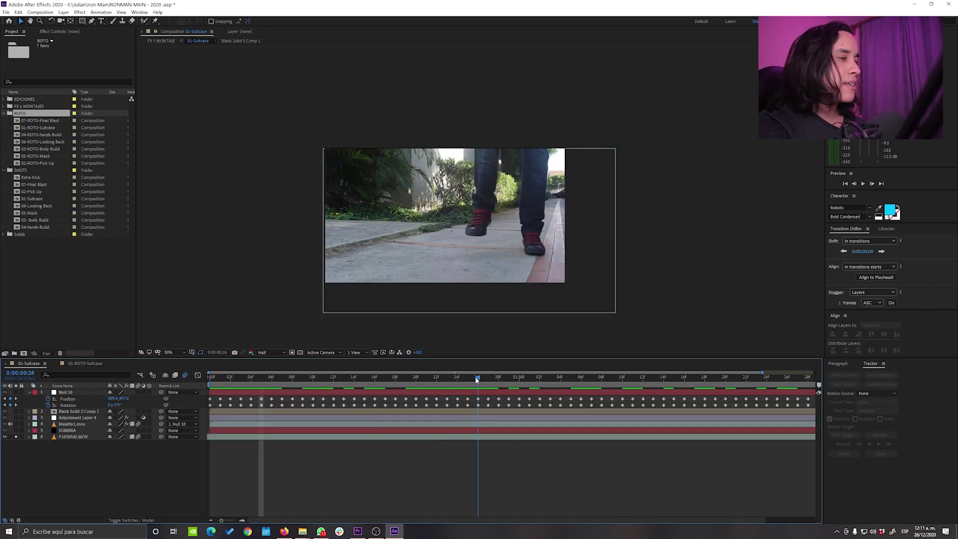
{"action": "mouse_move", "coordinate": [476, 376]}
{"action": "left_mouse_down"}
{"action": "mouse_move", "coordinate": [289, 378]}
{"action": "mouse_move", "coordinate": [509, 376]}
{"action": "mouse_move", "coordinate": [265, 377]}
{"action": "mouse_move", "coordinate": [479, 376]}
{"action": "left_mouse_up"}
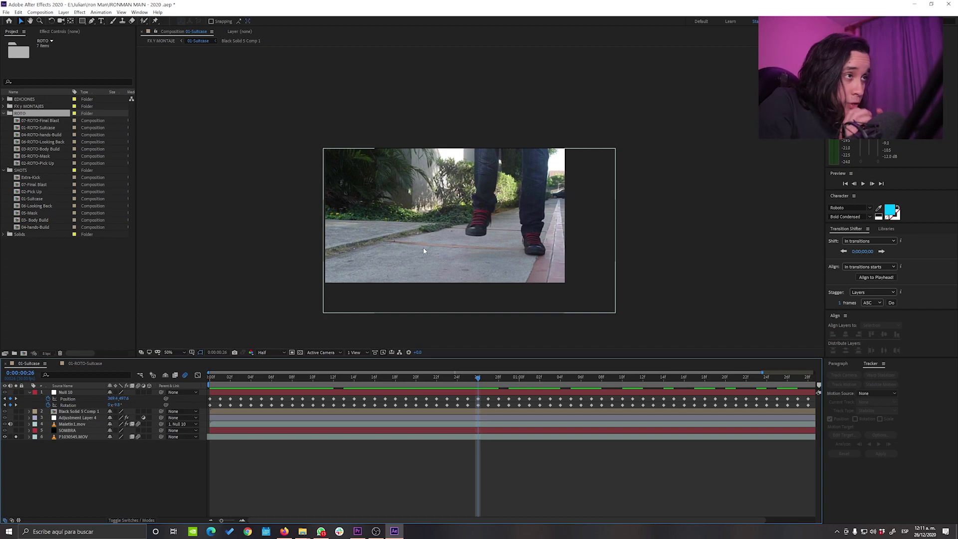
{"action": "left_click", "coordinate": [16, 437]}
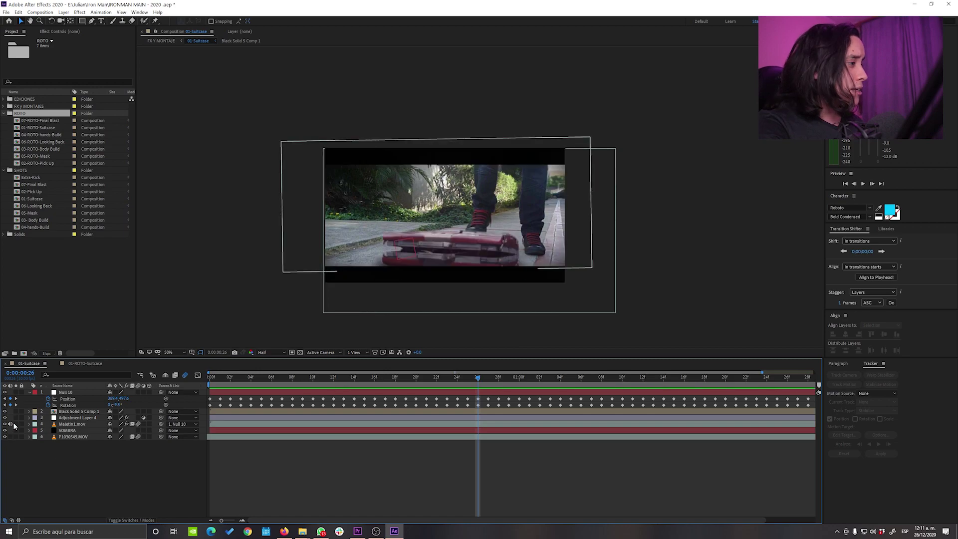
{"action": "left_click", "coordinate": [15, 437]}
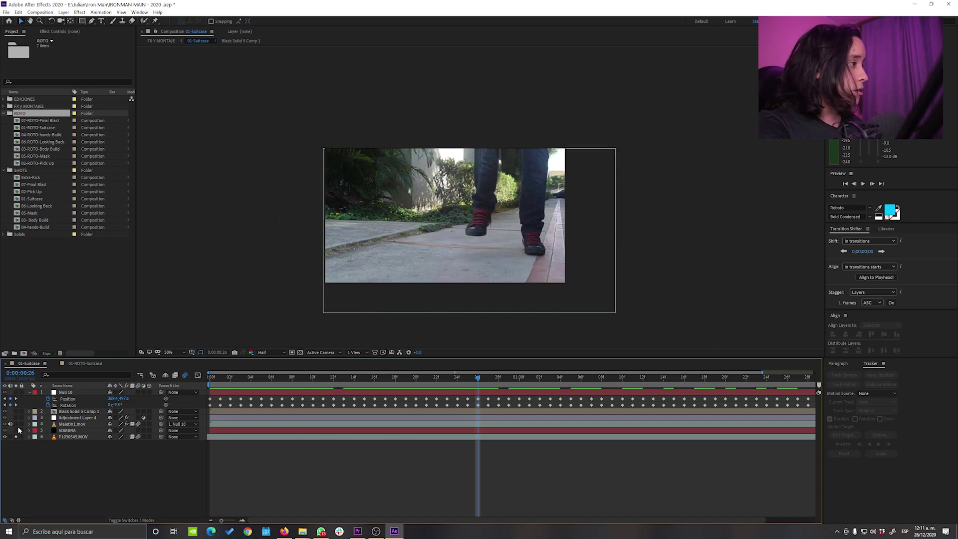
Solo the Maletin1.mov suitcase layer too and show its effects, comparing the shot with Keylight off and on
{"action": "left_click", "coordinate": [16, 424]}
{"action": "left_click", "coordinate": [61, 425]}
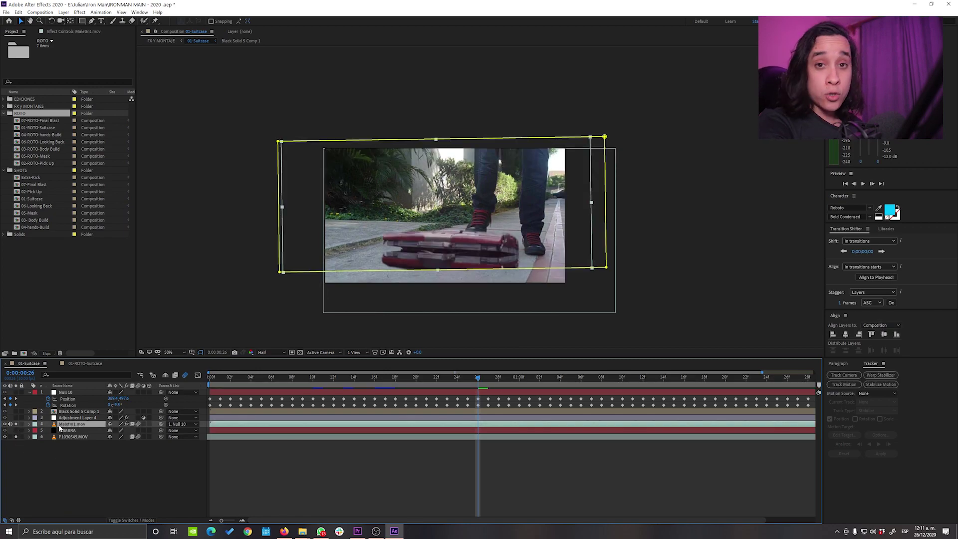
{"action": "left_click", "coordinate": [79, 474]}
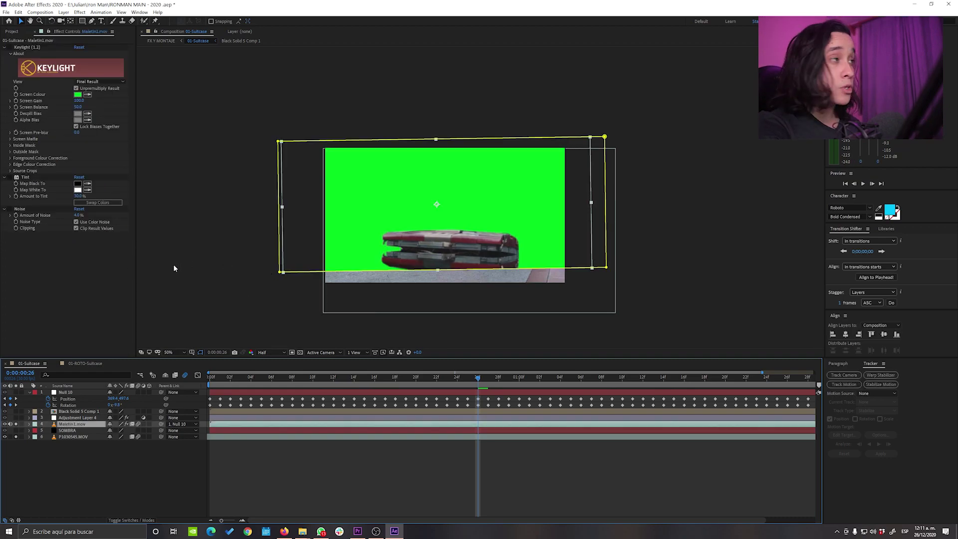
{"action": "left_click", "coordinate": [10, 49]}
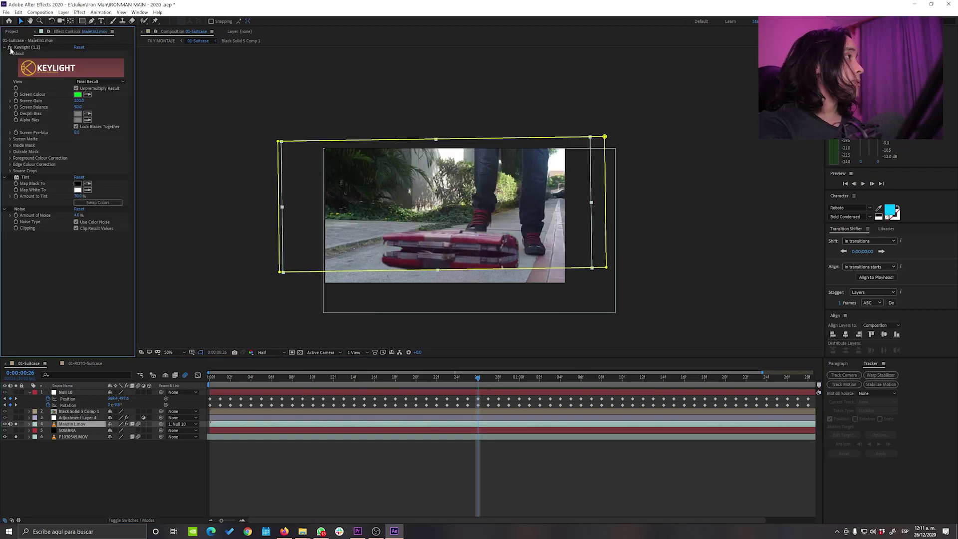
Examine the keyed suitcase up close at several frames, ending at 0:00:01:16, including its Tint and Noise effects
{"action": "scroll", "coordinate": [416, 279], "scroll_direction": "up", "scroll_amount": 2}
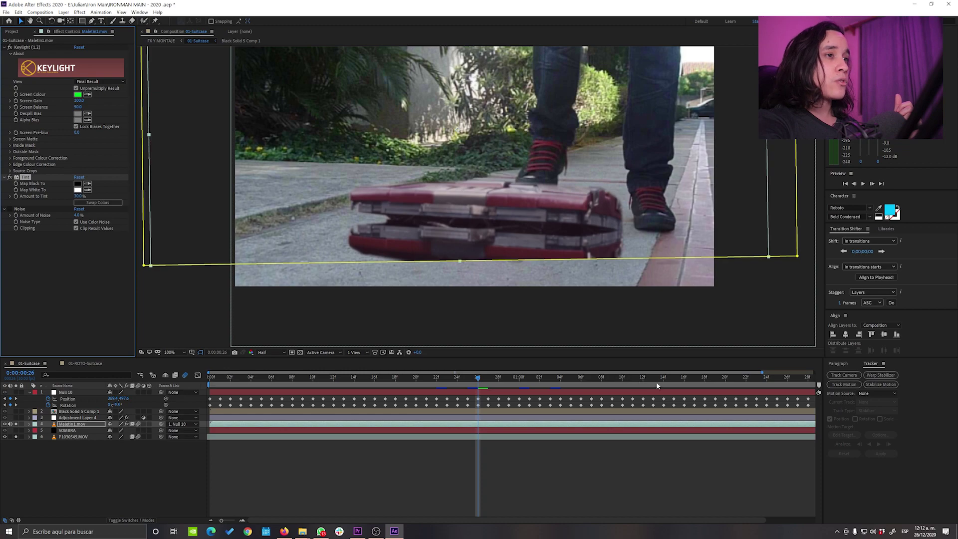
{"action": "left_click_drag", "start_coordinate": [656, 381], "coordinate": [767, 380]}
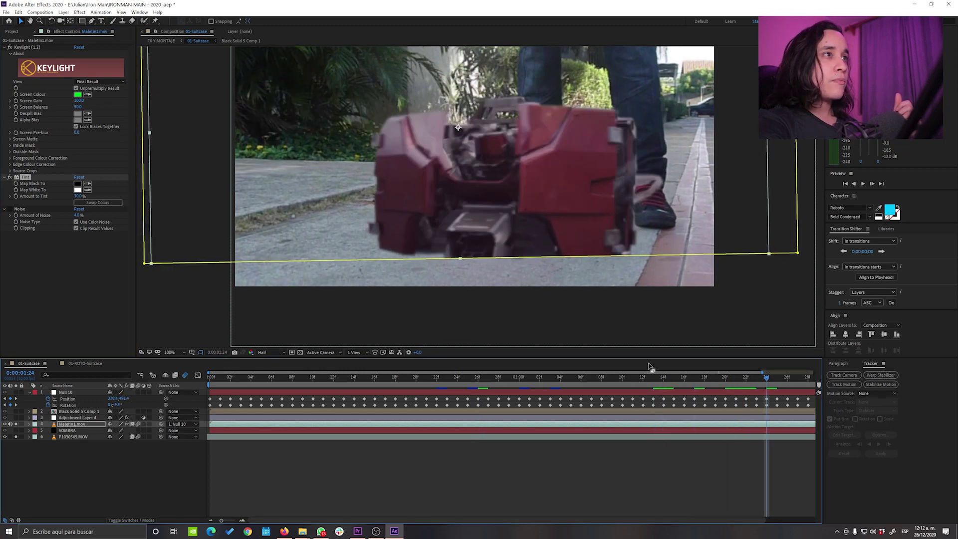
{"action": "left_click", "coordinate": [716, 378]}
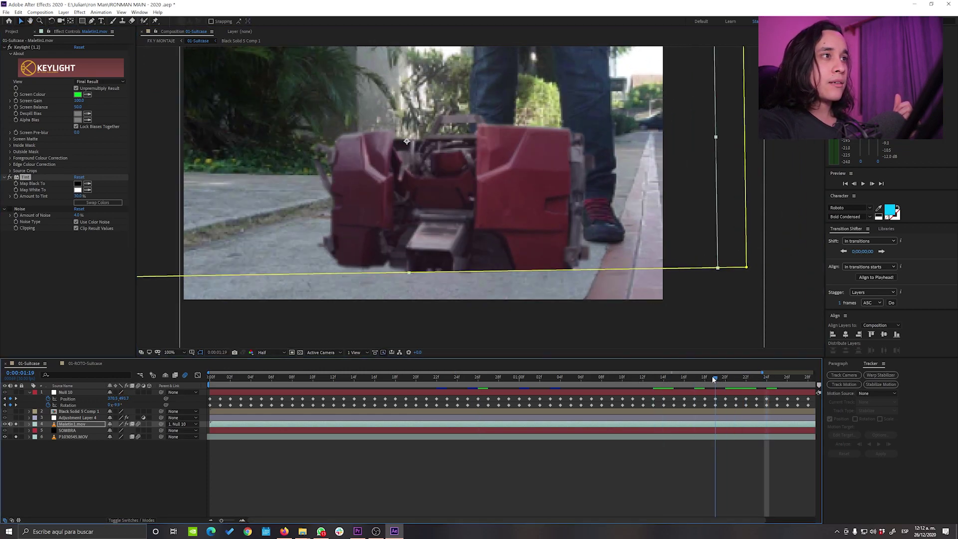
{"action": "left_click_drag", "start_coordinate": [696, 378], "coordinate": [684, 378]}
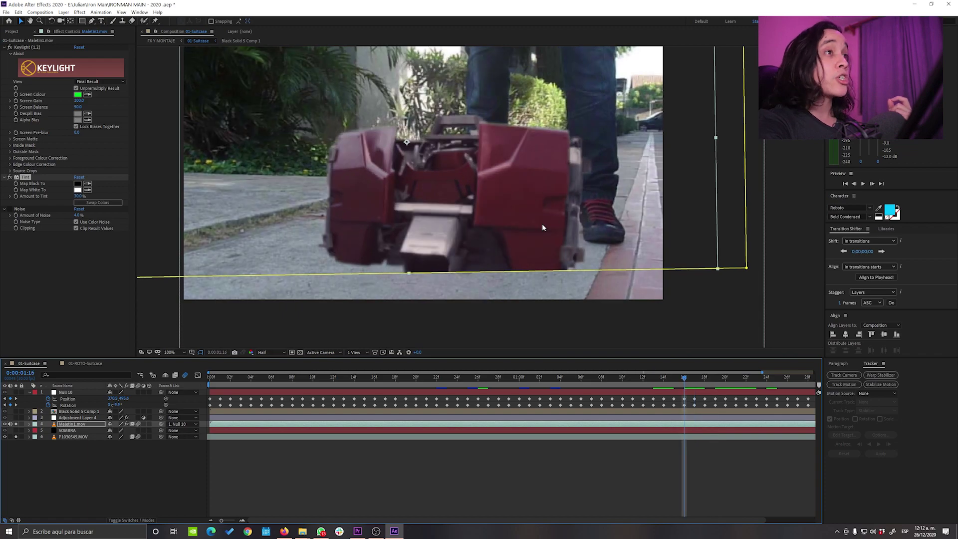
{"action": "key", "text": "comma"}
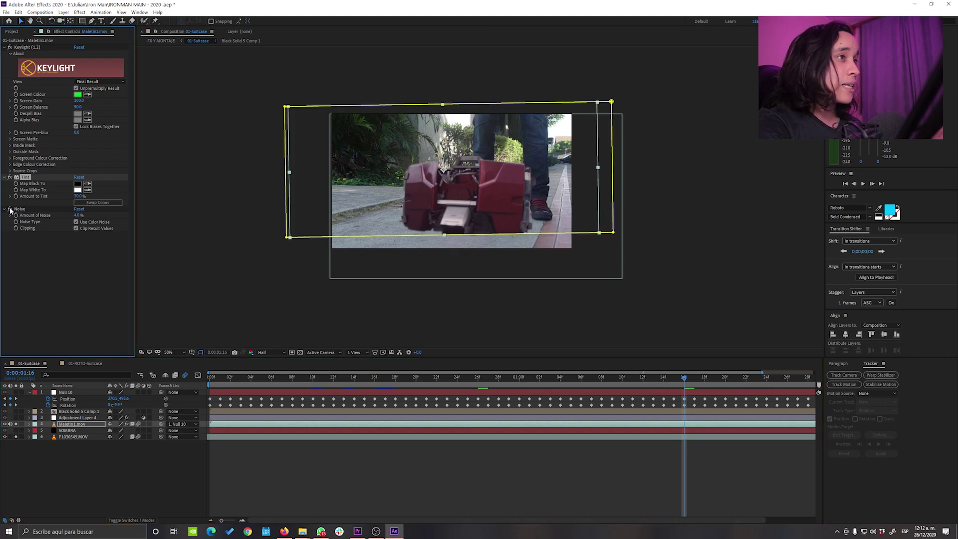
{"action": "key", "text": "period"}
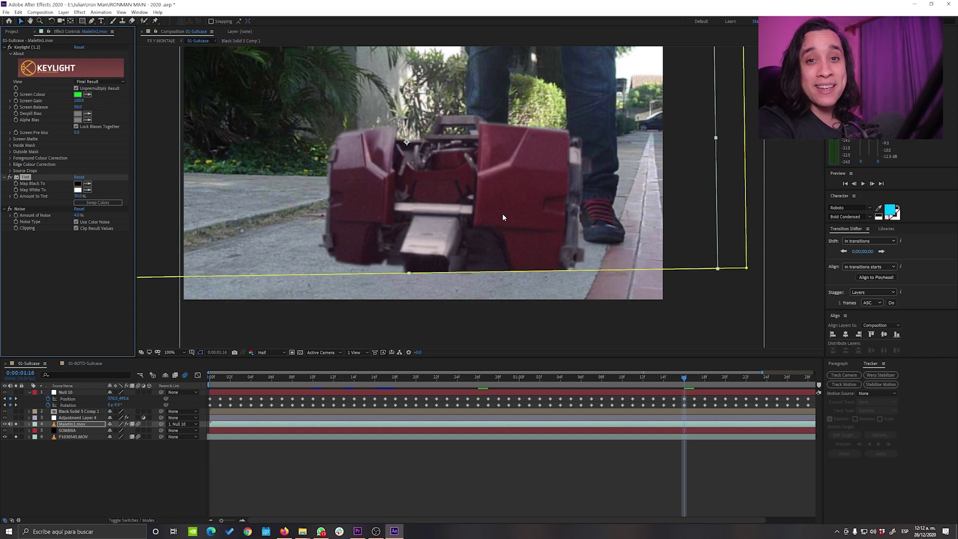
{"action": "left_click", "coordinate": [56, 452]}
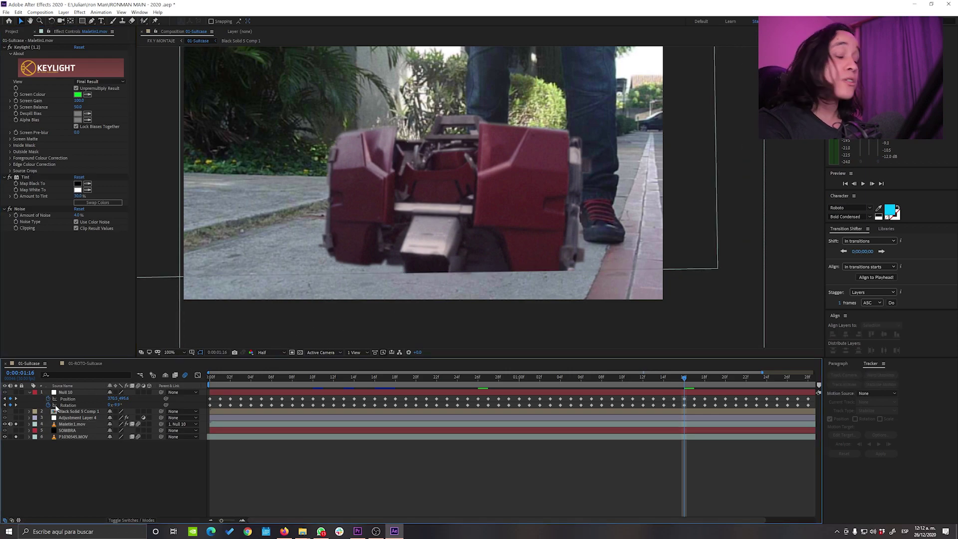
{"action": "scroll", "coordinate": [446, 229], "scroll_direction": "down", "scroll_amount": 2}
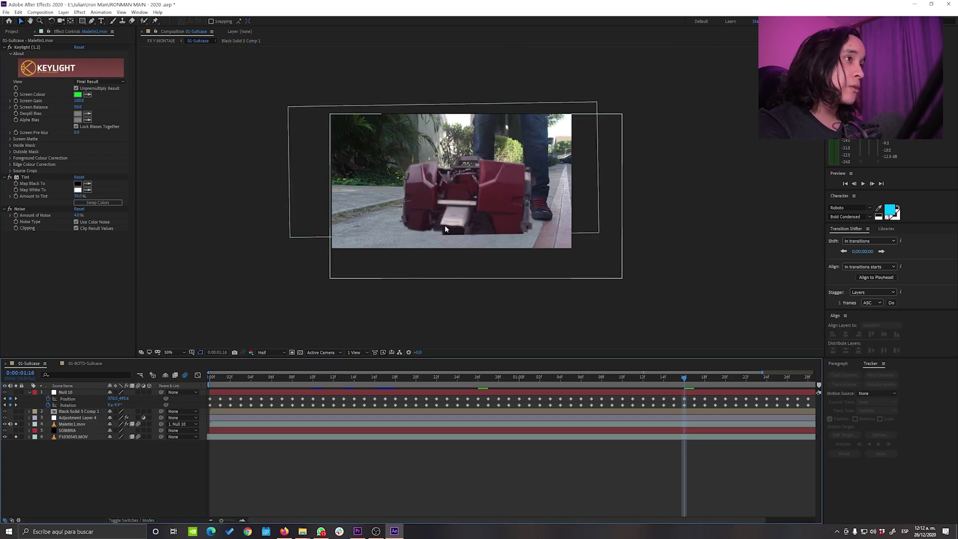
Solo the SOMBRA shadow layer and inspect its animated mask path beneath the suitcase
{"action": "left_click", "coordinate": [76, 431]}
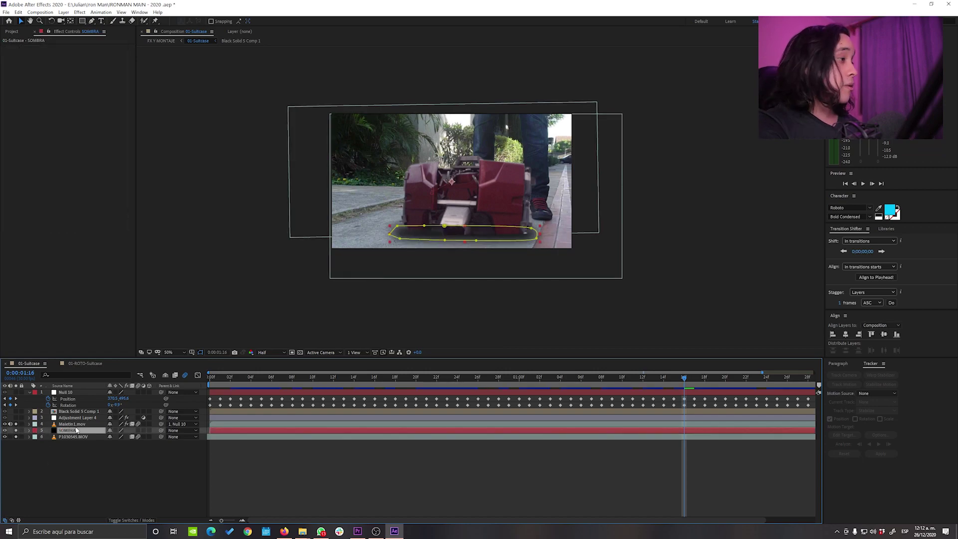
{"action": "left_click", "coordinate": [75, 437]}
{"action": "left_click", "coordinate": [76, 431]}
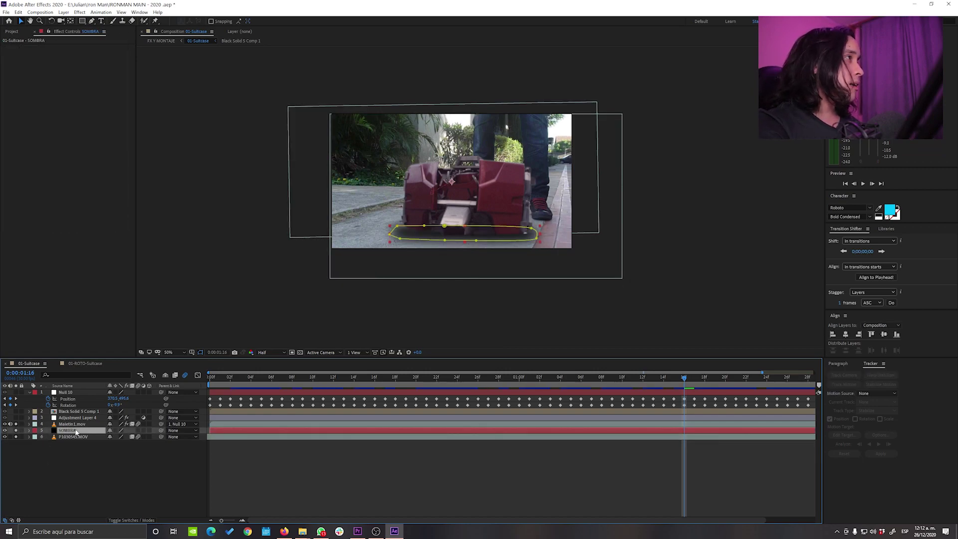
{"action": "key", "text": "m"}
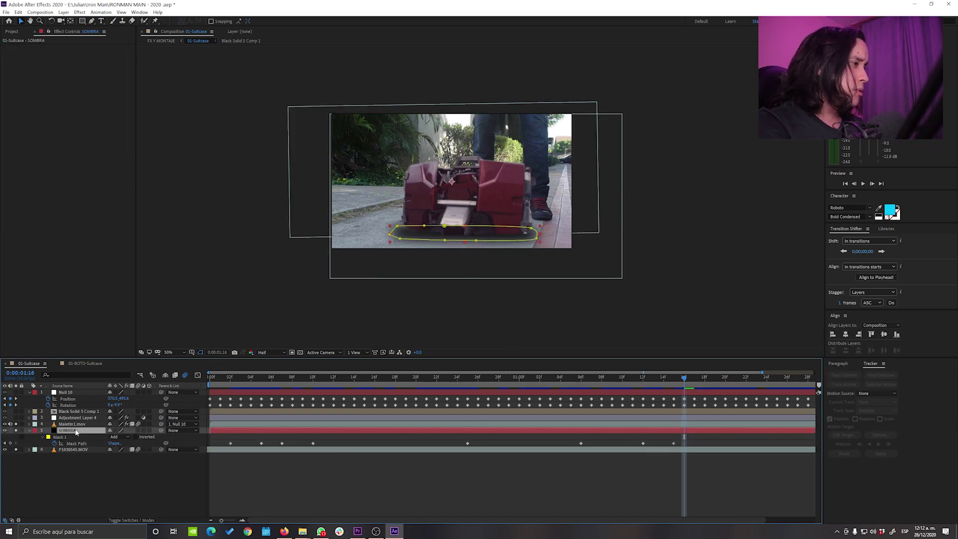
{"action": "key", "text": "m"}
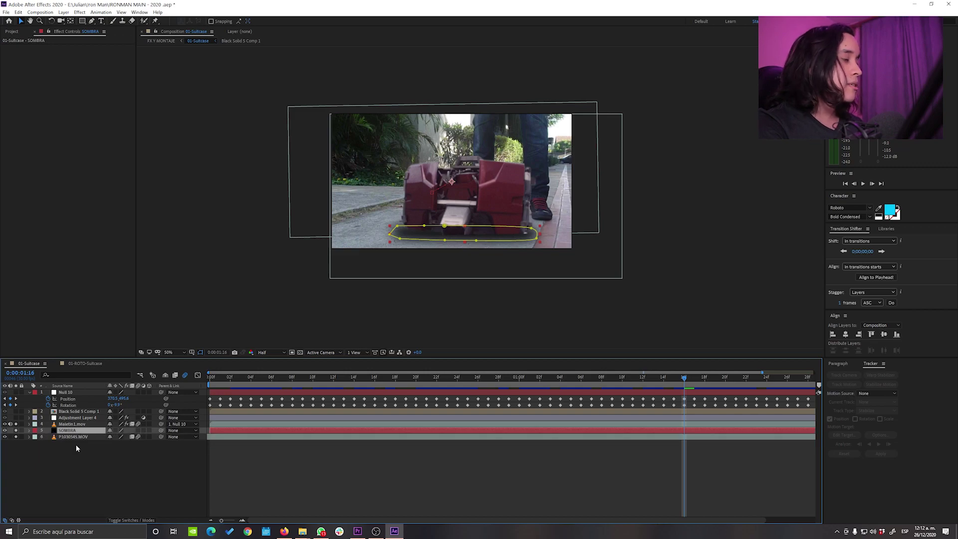
{"action": "left_click", "coordinate": [76, 448]}
{"action": "left_click", "coordinate": [77, 431]}
{"action": "scroll", "coordinate": [462, 259], "scroll_direction": "up", "scroll_amount": 1}
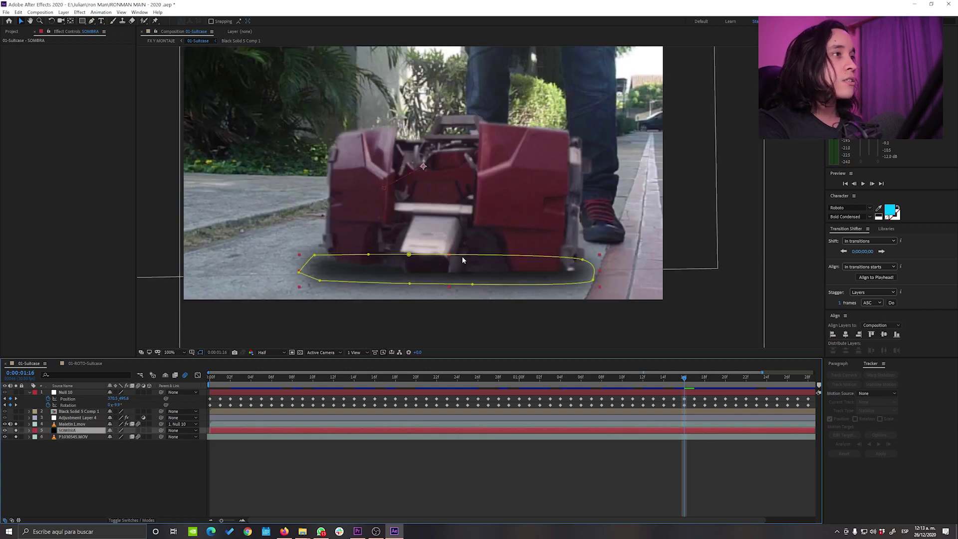
Create a new black solid layer of 1280 x 720 px above the other layers
{"action": "left_click", "coordinate": [91, 489]}
{"action": "key", "text": "ctrl+y"}
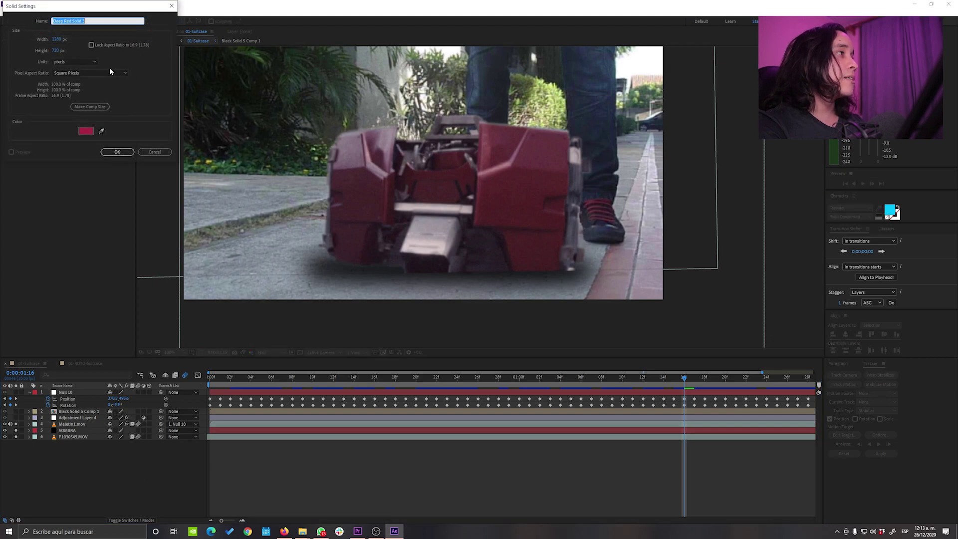
{"action": "left_click", "coordinate": [86, 131]}
{"action": "left_click_drag", "start_coordinate": [108, 304], "coordinate": [20, 398]}
{"action": "key", "text": "Return"}
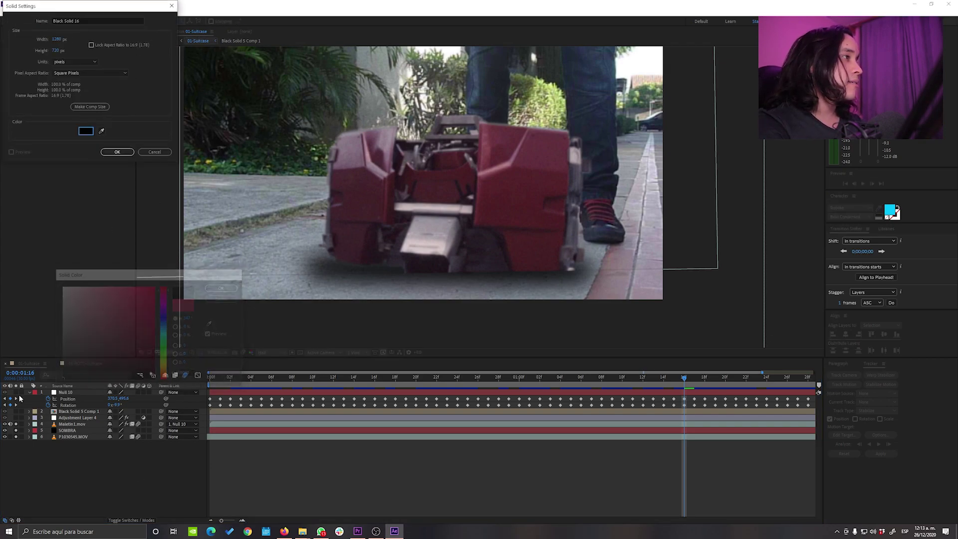
{"action": "key", "text": "Return"}
Move the new black solid down in the frame so it covers the ground area under the suitcase
{"action": "scroll", "coordinate": [424, 200], "scroll_direction": "down", "scroll_amount": 1}
{"action": "left_click_drag", "start_coordinate": [477, 213], "coordinate": [483, 221]}
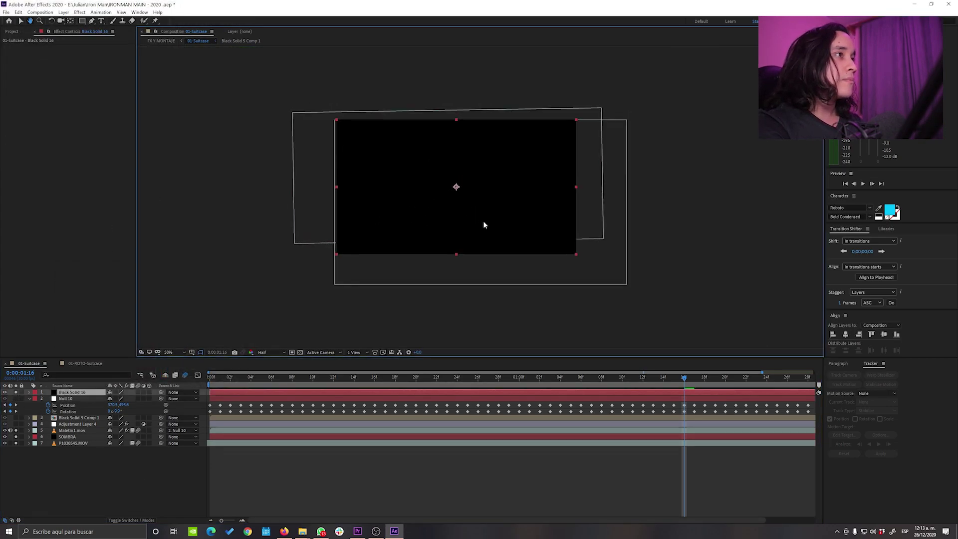
{"action": "scroll", "coordinate": [483, 221], "scroll_direction": "up", "scroll_amount": 1}
{"action": "key", "text": "comma"}
{"action": "key", "text": "comma"}
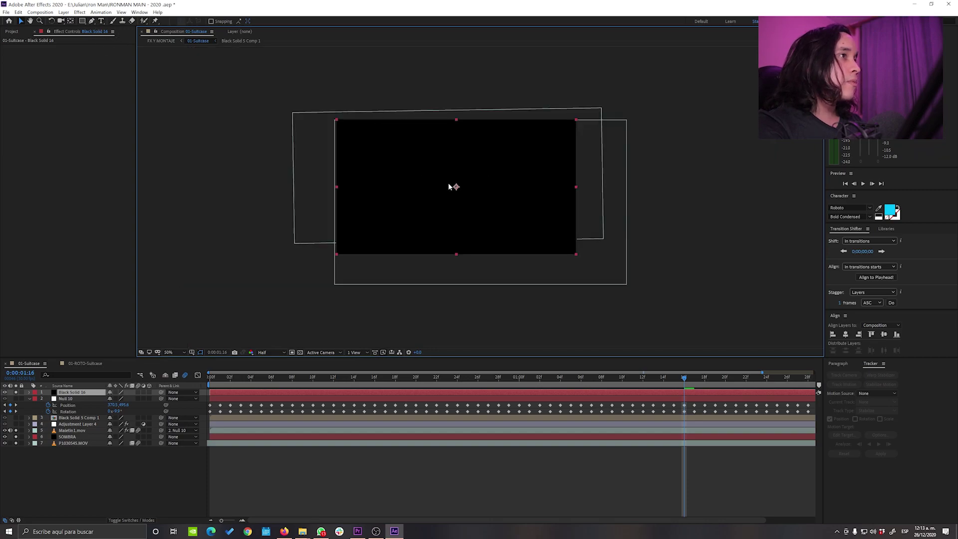
{"action": "left_click_drag", "start_coordinate": [449, 187], "coordinate": [461, 222]}
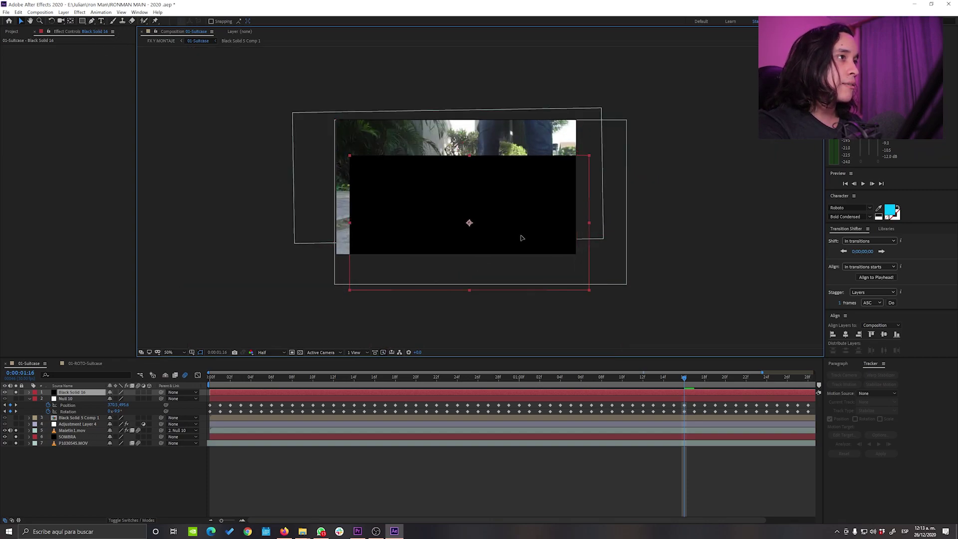
Draw a closed, curved Pen tool mask on the black solid, forming a flat shadow shape beneath the suitcase
{"action": "left_click", "coordinate": [85, 21]}
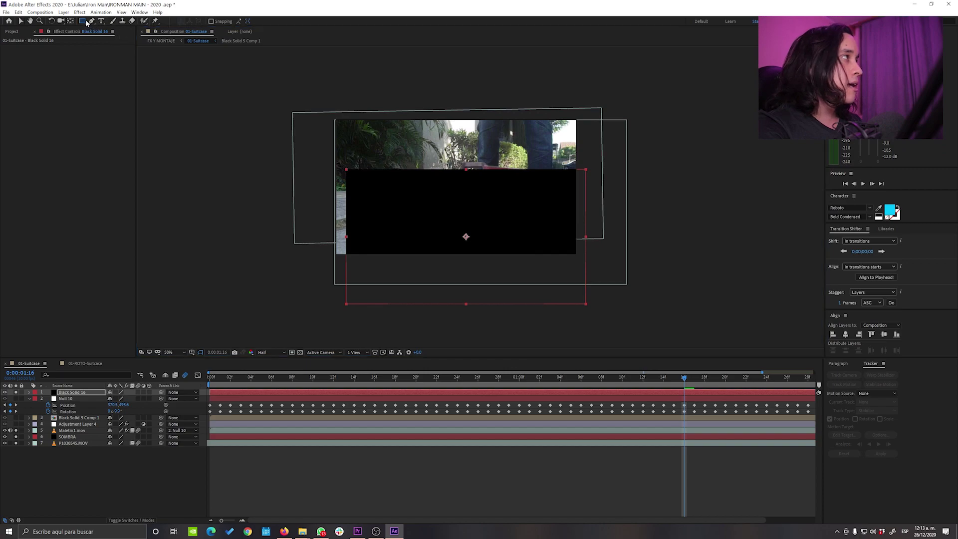
{"action": "left_click", "coordinate": [402, 247]}
{"action": "left_click_drag", "start_coordinate": [419, 234], "coordinate": [490, 227]}
{"action": "left_click", "coordinate": [518, 231]}
{"action": "left_click_drag", "start_coordinate": [543, 235], "coordinate": [541, 246]}
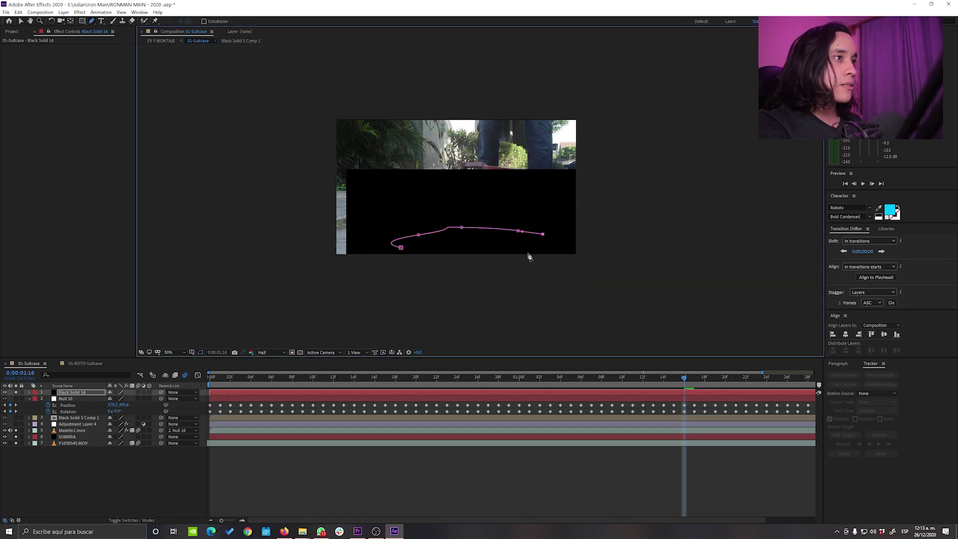
{"action": "left_click", "coordinate": [512, 255]}
{"action": "left_click_drag", "start_coordinate": [480, 266], "coordinate": [403, 257]}
{"action": "left_click", "coordinate": [401, 247]}
{"action": "left_click", "coordinate": [403, 247]}
{"action": "key", "text": "v"}
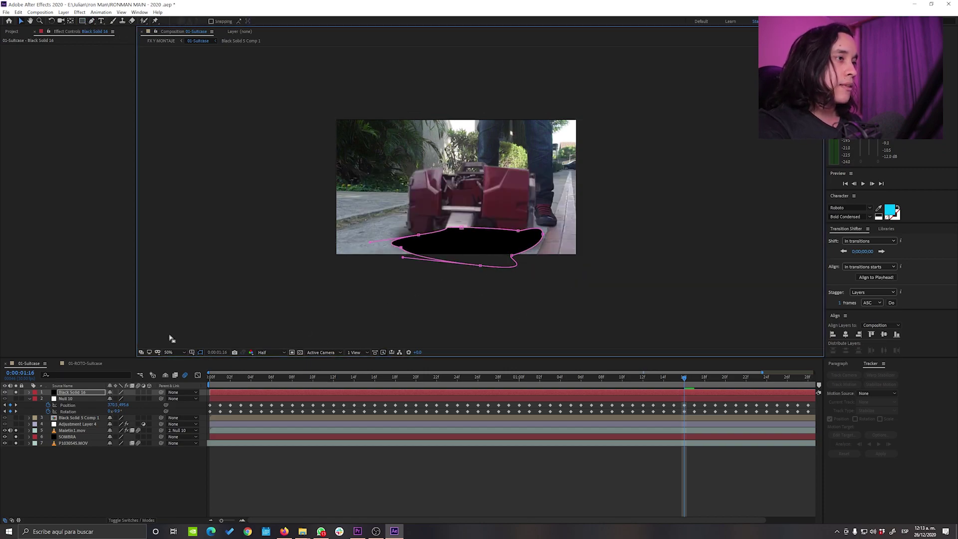
Apply Fast Box Blur to the masked black solid and set its blur radius to 49
{"action": "left_click", "coordinate": [81, 393]}
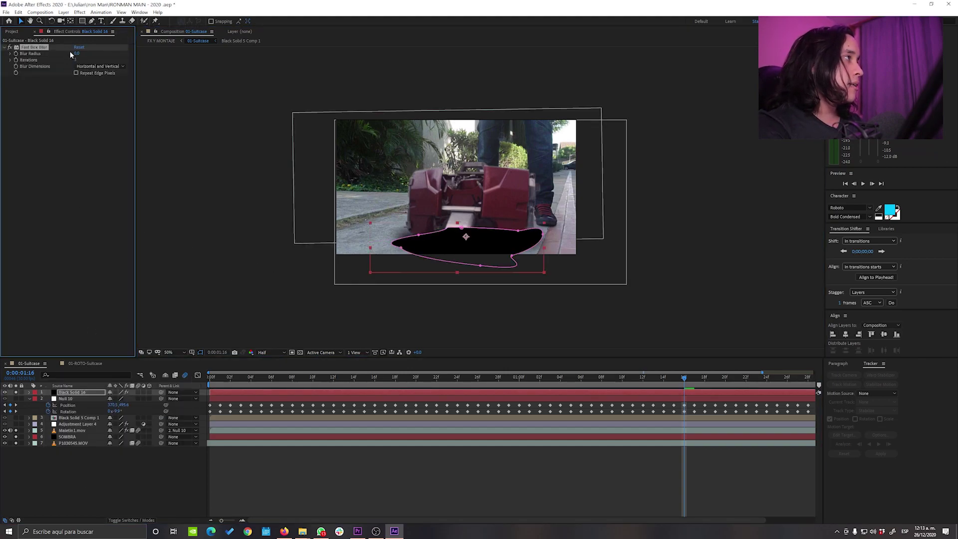
{"action": "left_click_drag", "start_coordinate": [79, 53], "coordinate": [93, 53]}
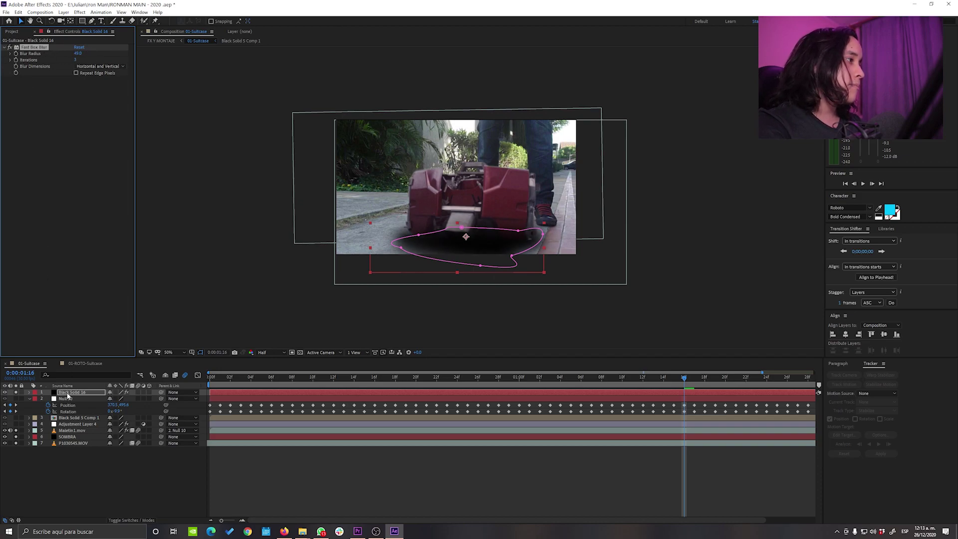
Reorder the blurred black solid so it sits directly beneath the suitcase footage layer and above the SOMBRA layer
{"action": "left_click_drag", "start_coordinate": [69, 396], "coordinate": [75, 427]}
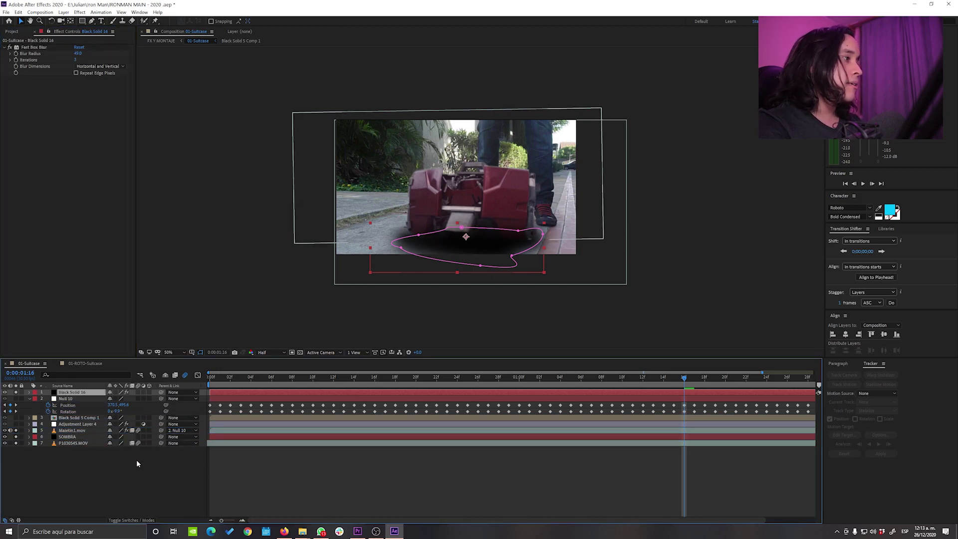
{"action": "left_click", "coordinate": [279, 492]}
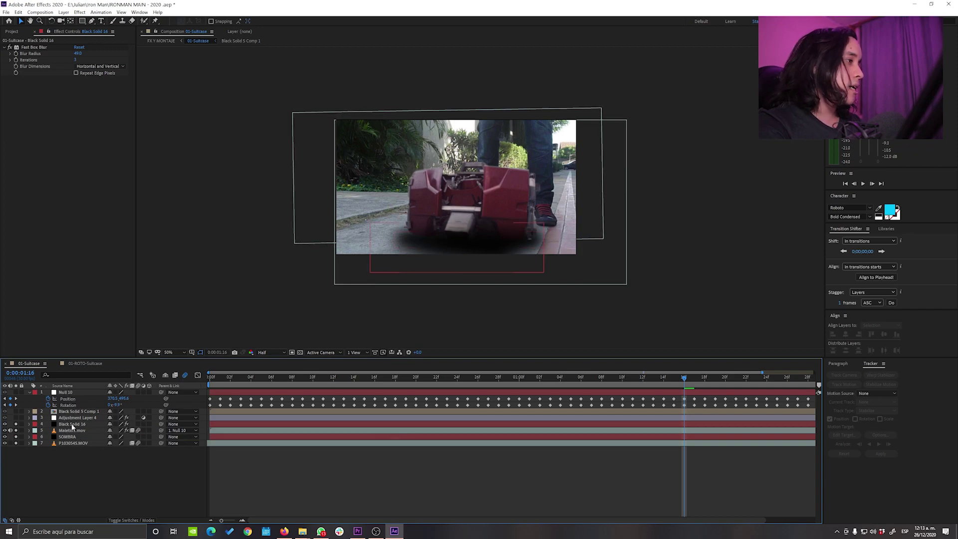
{"action": "left_click_drag", "start_coordinate": [72, 425], "coordinate": [76, 434]}
{"action": "left_click", "coordinate": [109, 472]}
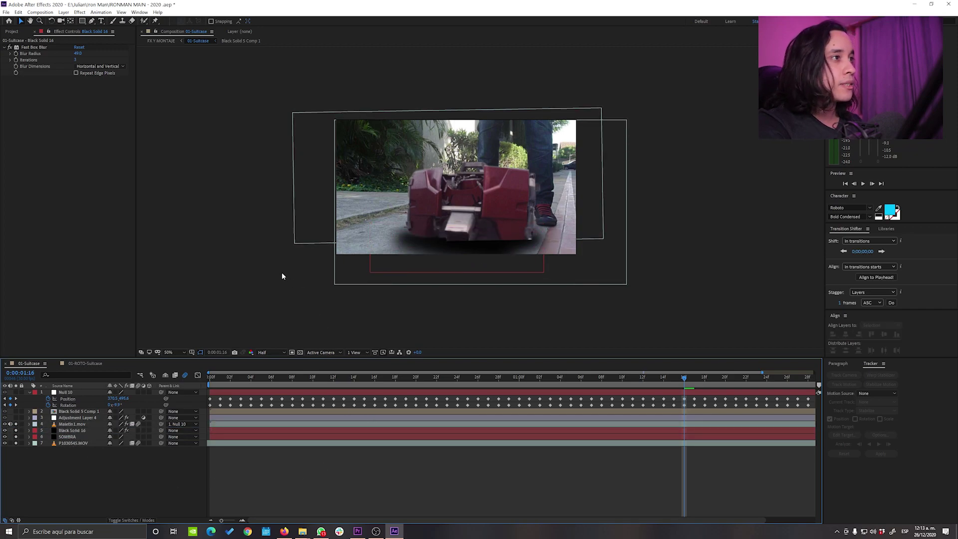
Delete the blurred black solid from the 01-Suitcase composition, keeping the SOMBRA layer
{"action": "left_click", "coordinate": [73, 425]}
{"action": "left_click", "coordinate": [73, 431]}
{"action": "key", "text": "Delete"}
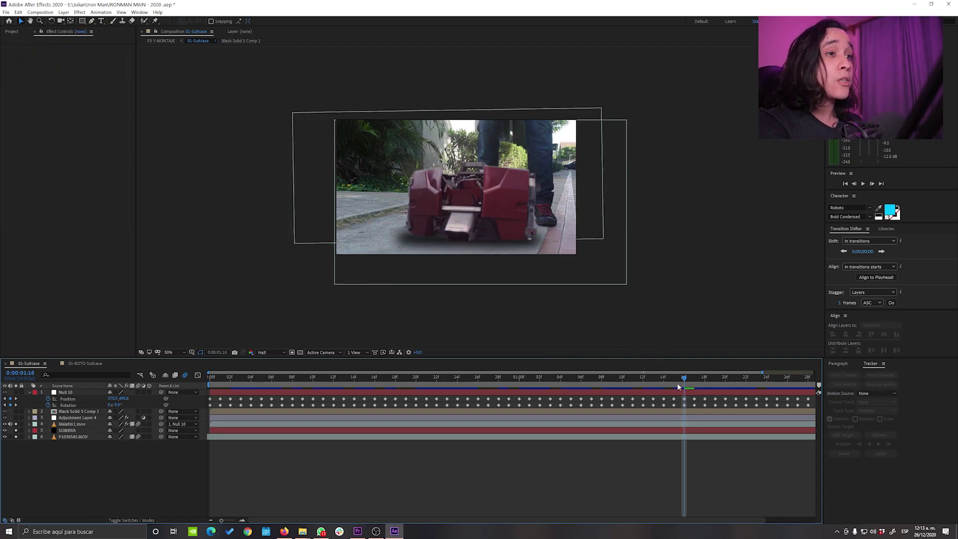
Go to 0:00:01:08 and solo the Black Solid 5 Comp 1 layer to include the cinematic black bars in the shot
{"action": "left_click_drag", "start_coordinate": [678, 387], "coordinate": [602, 392]}
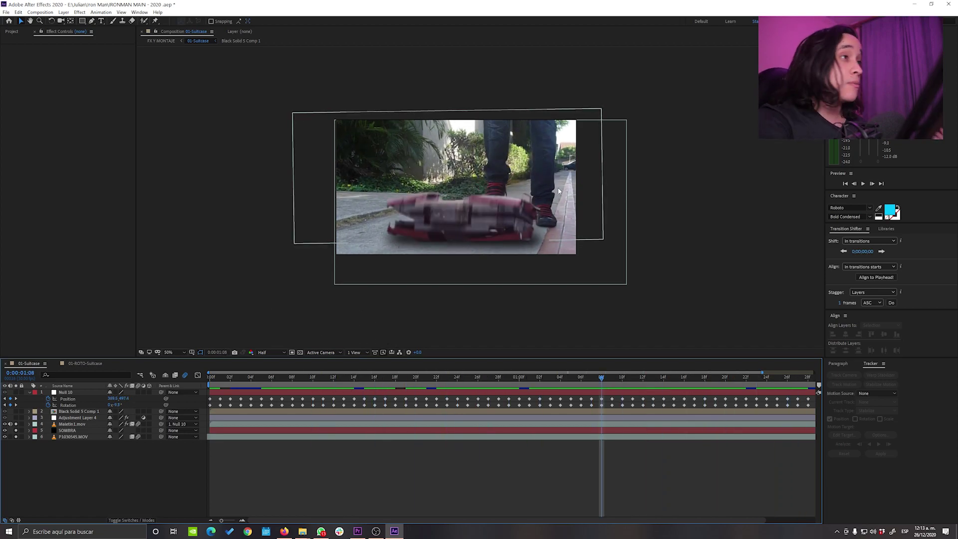
{"action": "left_click", "coordinate": [16, 411]}
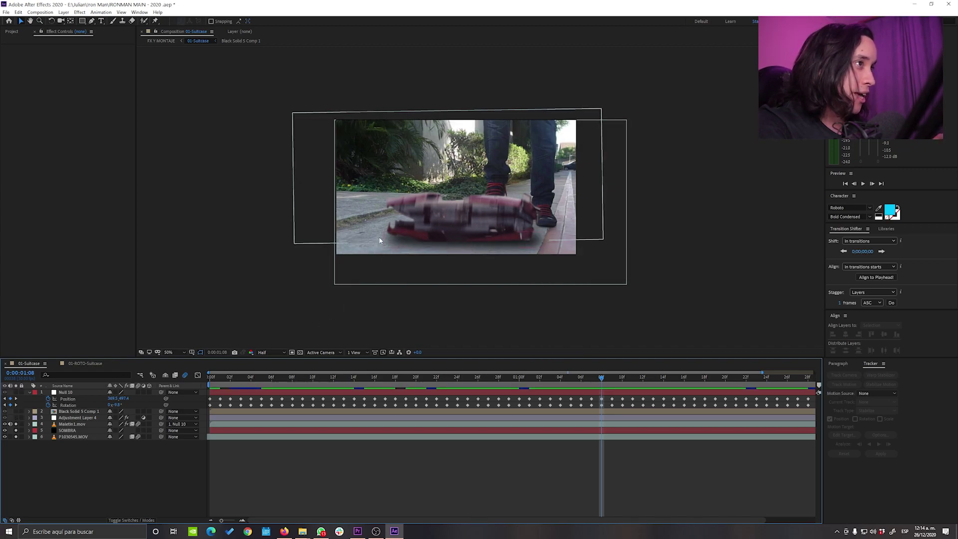
{"action": "left_click", "coordinate": [15, 411]}
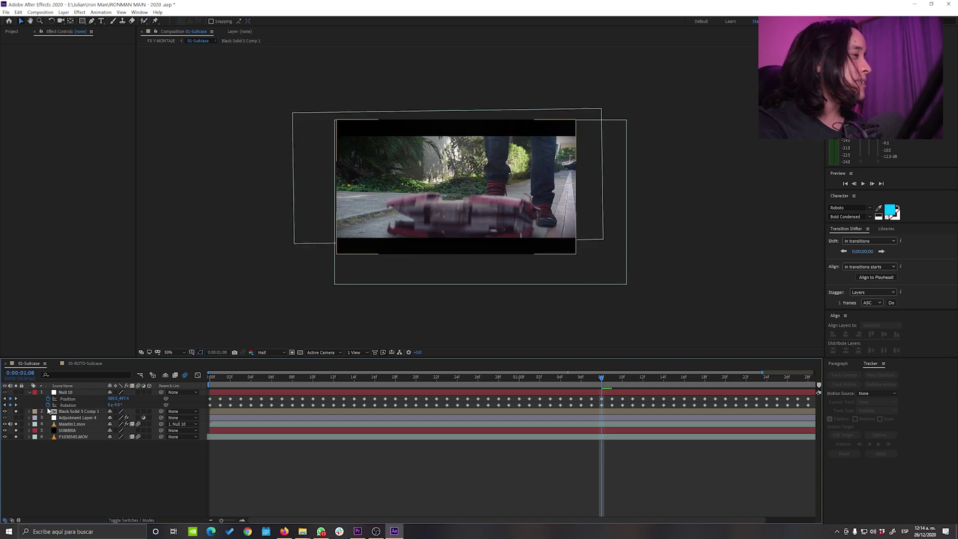
Solo Adjustment Layer 4 and select it to inspect its Fast Blur and the masks on the background around the legs
{"action": "scroll", "coordinate": [589, 157], "scroll_direction": "up", "scroll_amount": 2}
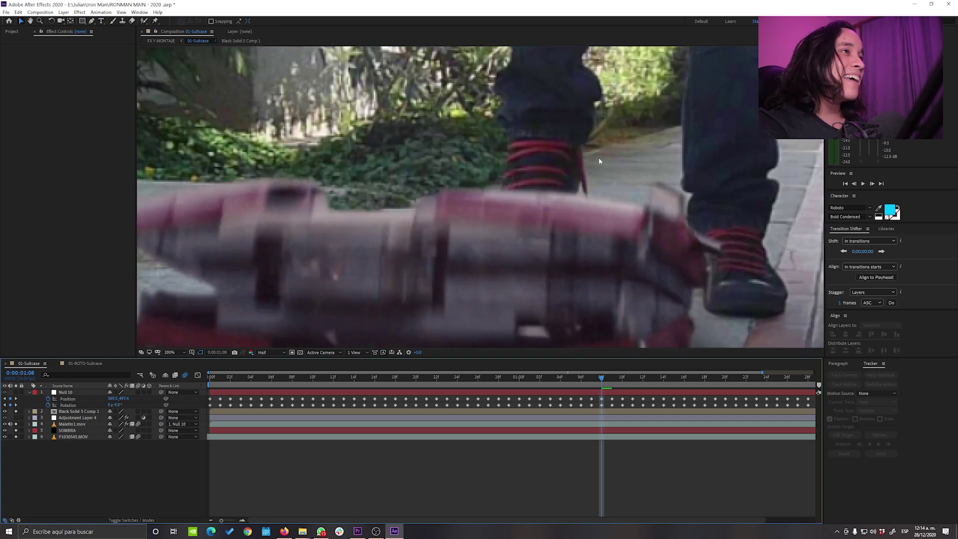
{"action": "left_click_drag", "start_coordinate": [599, 159], "coordinate": [416, 284]}
{"action": "scroll", "coordinate": [416, 284], "scroll_direction": "down", "scroll_amount": 1}
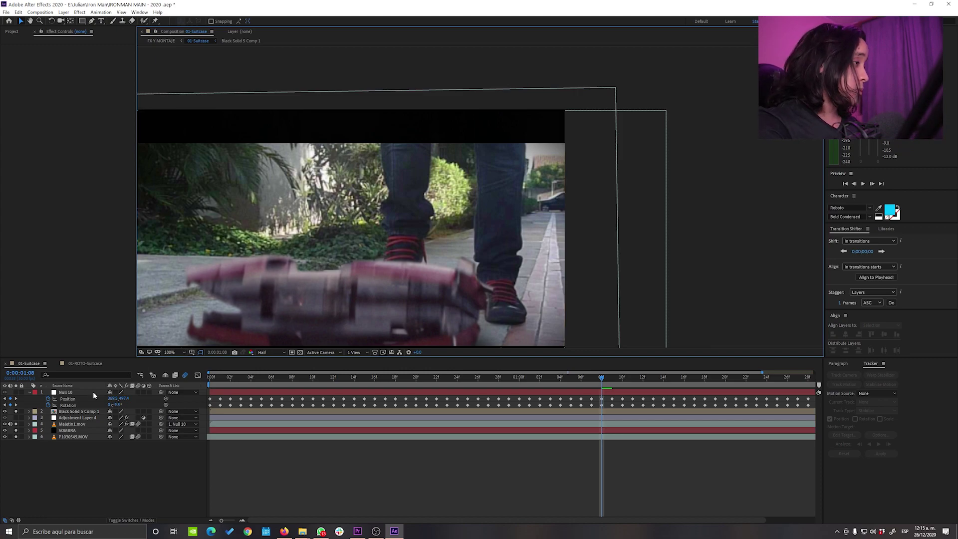
{"action": "left_click", "coordinate": [92, 484]}
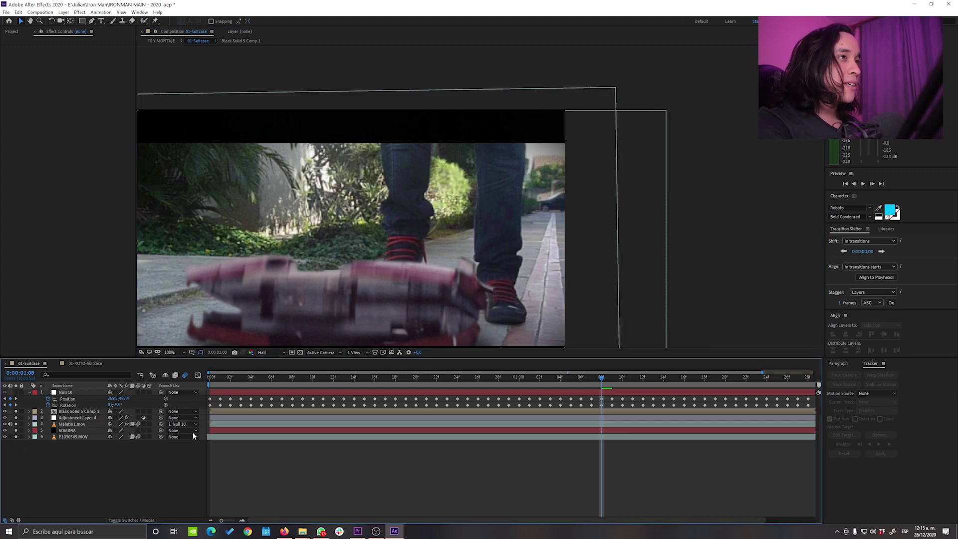
{"action": "left_click", "coordinate": [79, 418]}
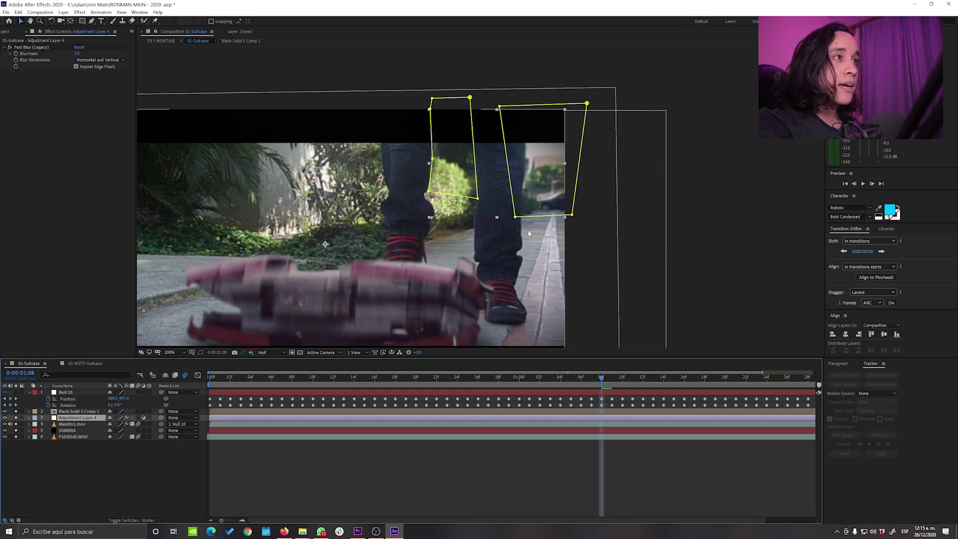
Move the upper inner corner of the adjustment layer's outer blur mask away from the leg and scrub back through the shot
{"action": "left_click_drag", "start_coordinate": [499, 107], "coordinate": [523, 108]}
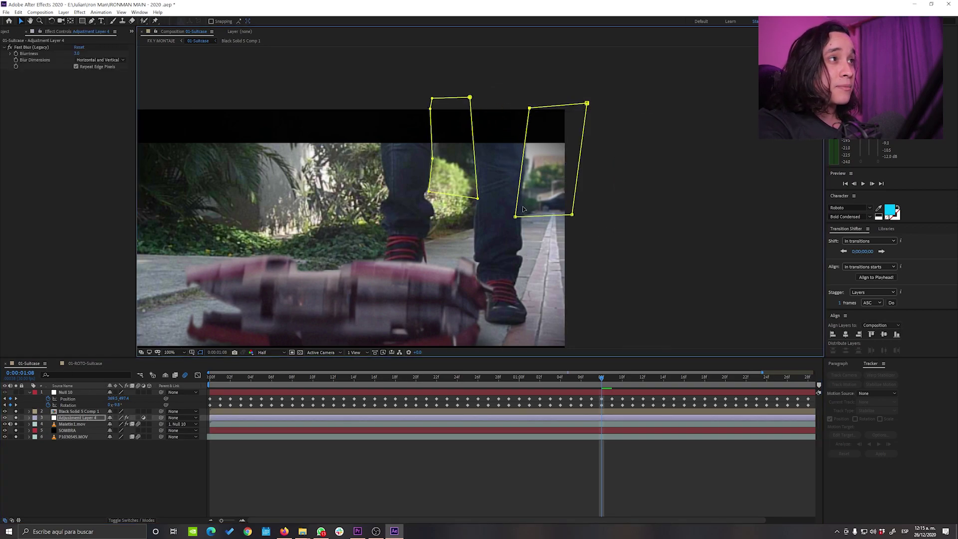
{"action": "left_click", "coordinate": [598, 378]}
{"action": "left_click_drag", "start_coordinate": [598, 378], "coordinate": [430, 378]}
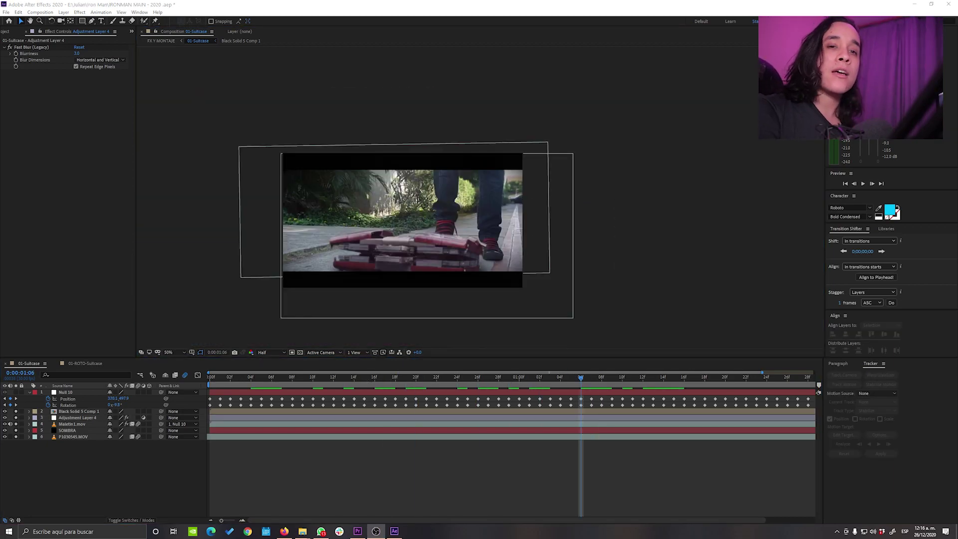
Open the 01-ROTO-Suitcase composition and play back its raw movie footage layer
{"action": "left_click", "coordinate": [74, 422]}
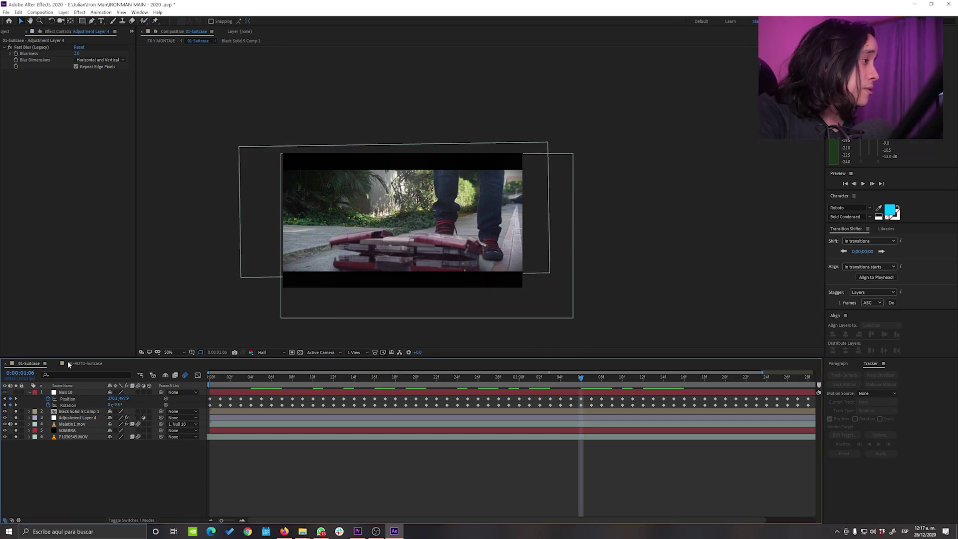
{"action": "left_click", "coordinate": [7, 31]}
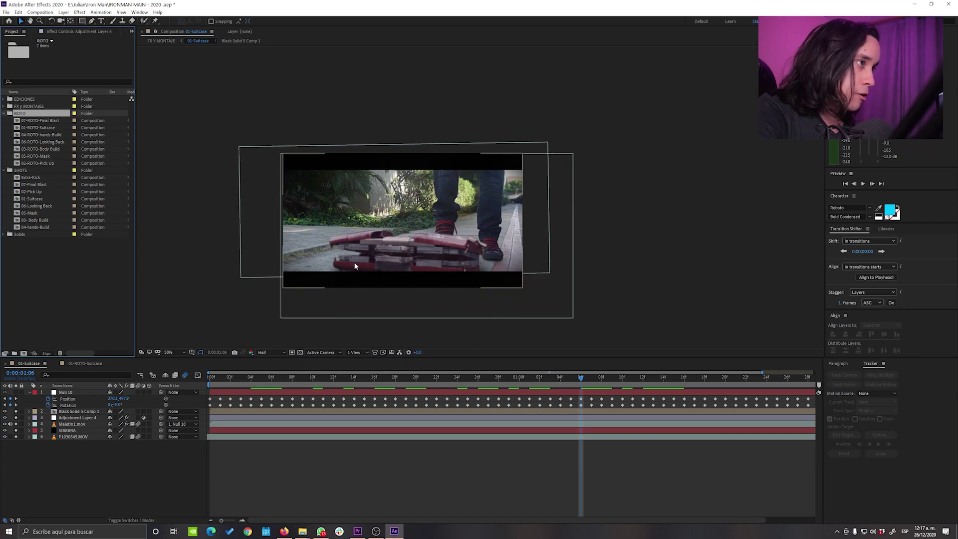
{"action": "left_click", "coordinate": [83, 362]}
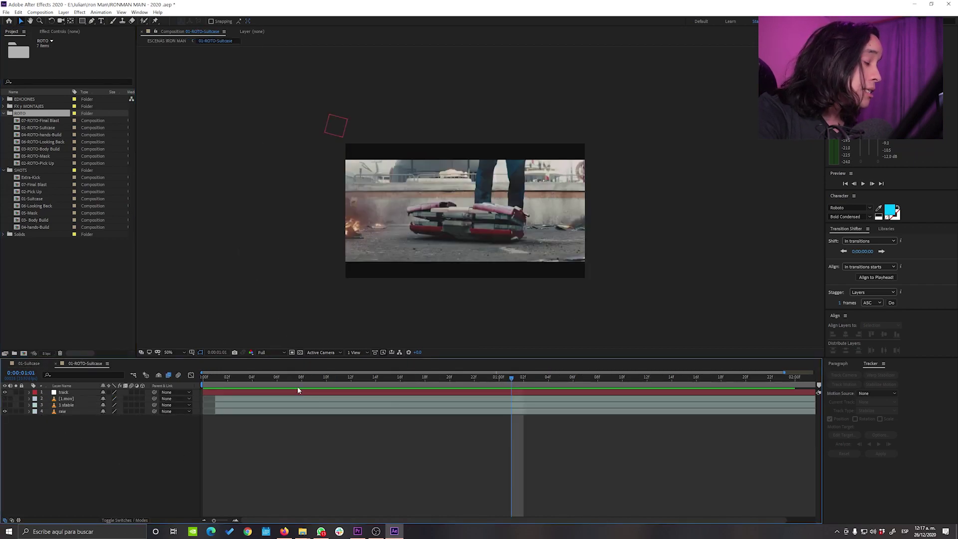
{"action": "left_click", "coordinate": [64, 411]}
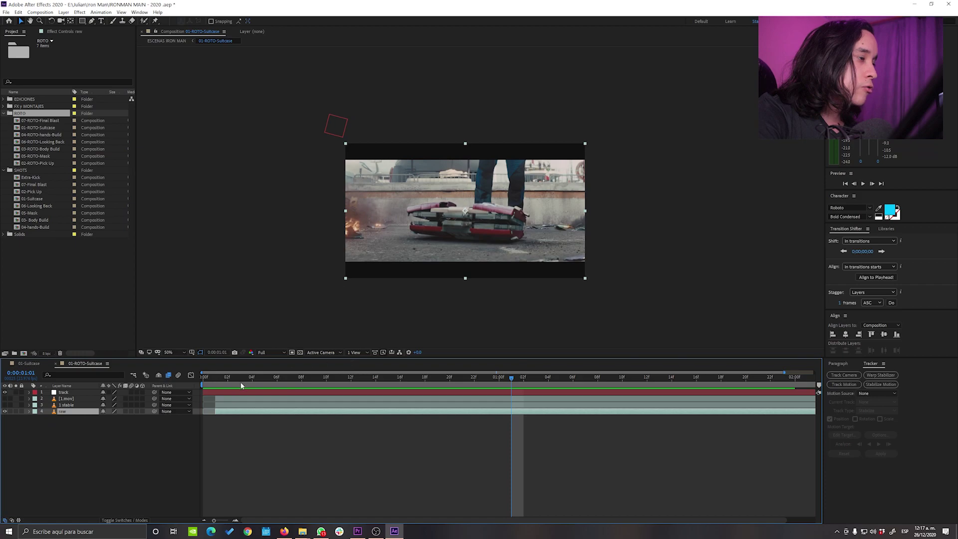
{"action": "left_click", "coordinate": [221, 383]}
{"action": "key", "text": "space"}
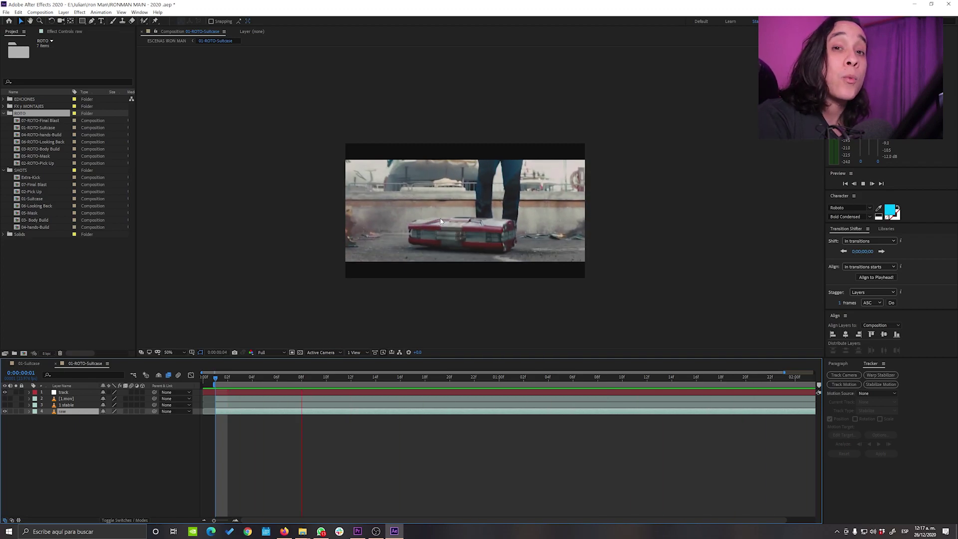
{"action": "key", "text": "space"}
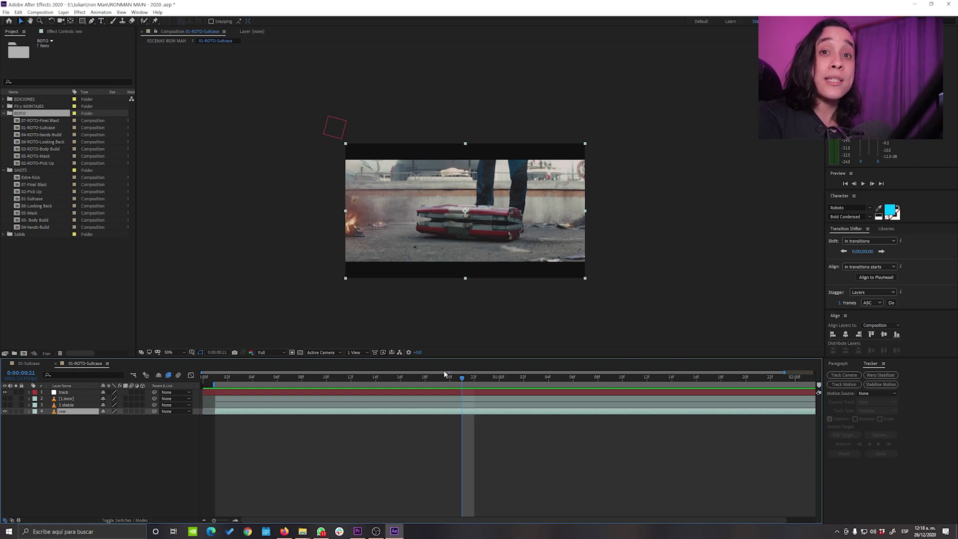
{"action": "key", "text": "ctrl+shift+a"}
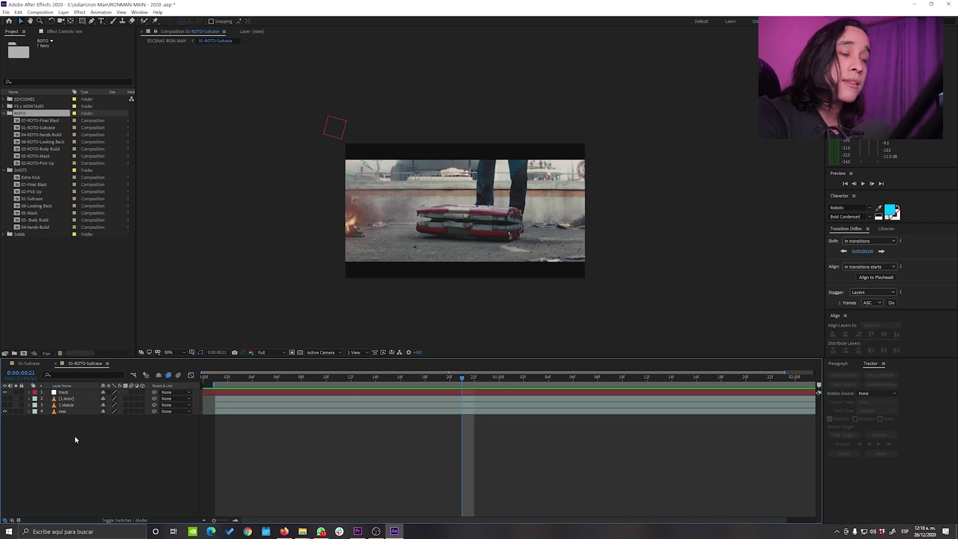
Hide the raw layer, show the 1 stable layer and preview the stabilized suitcase footage
{"action": "left_click", "coordinate": [32, 362]}
{"action": "left_click", "coordinate": [83, 364]}
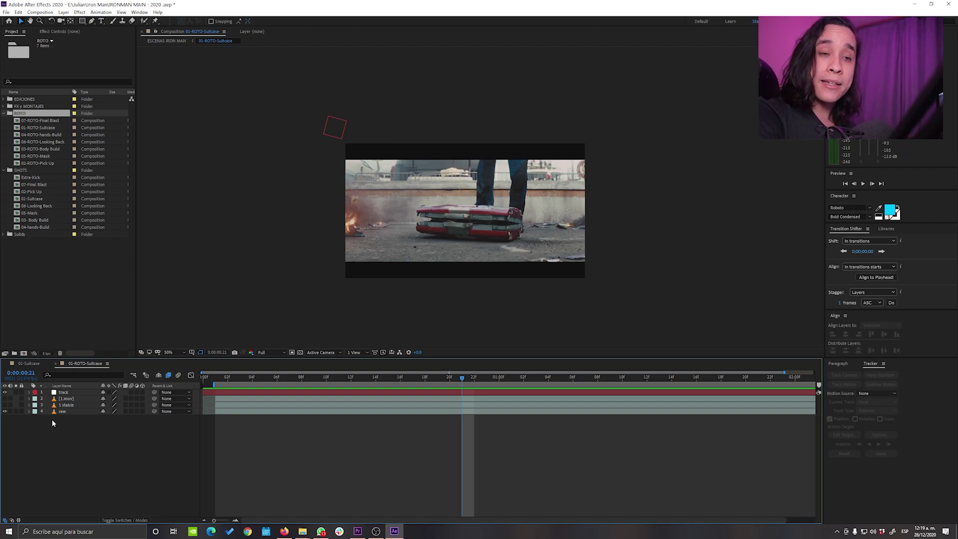
{"action": "left_click", "coordinate": [5, 411]}
{"action": "left_click", "coordinate": [4, 405]}
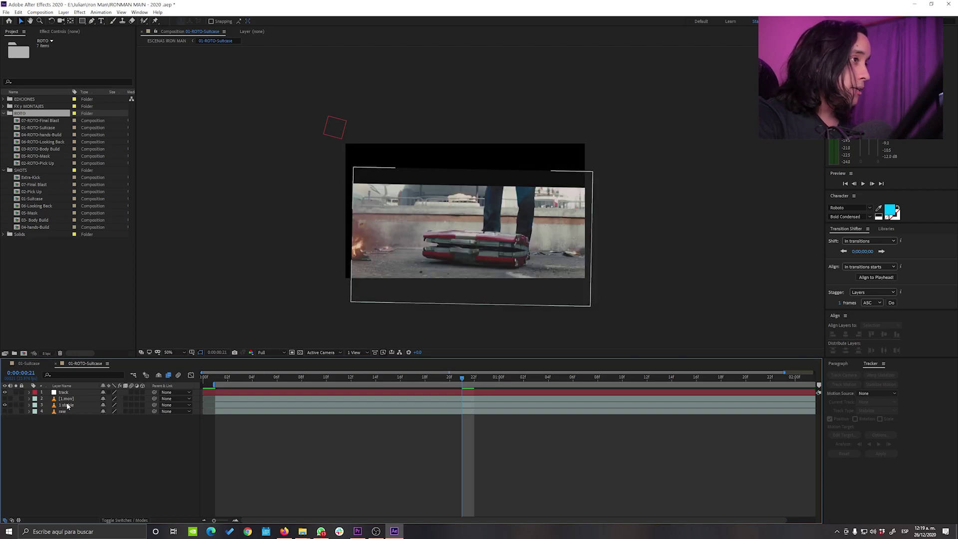
{"action": "left_click", "coordinate": [68, 405]}
{"action": "key", "text": "space"}
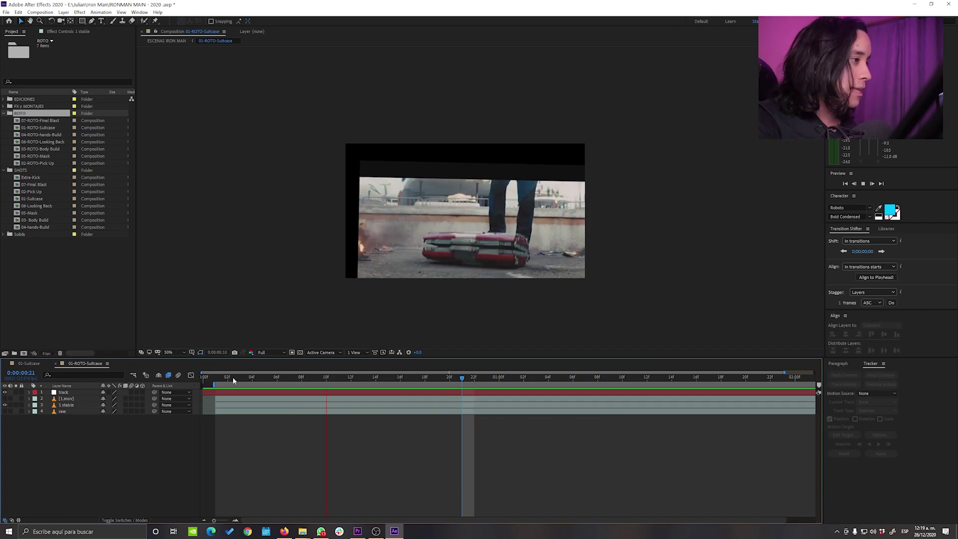
{"action": "left_click", "coordinate": [229, 378]}
Show the rotoscoped [1.mov] layer, hide the 1 stable layer and scrub through the isolated suitcase
{"action": "left_click", "coordinate": [5, 398]}
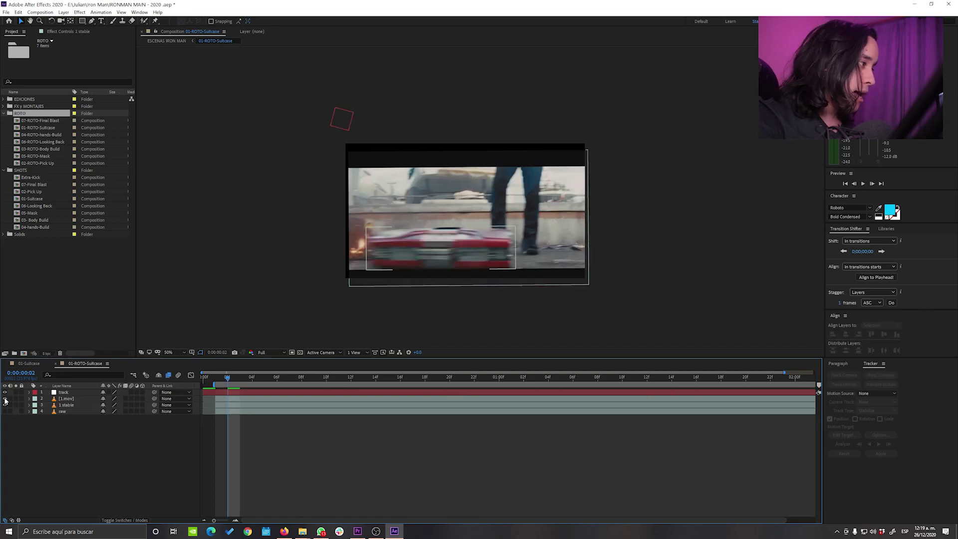
{"action": "left_click_drag", "start_coordinate": [250, 377], "coordinate": [215, 379]}
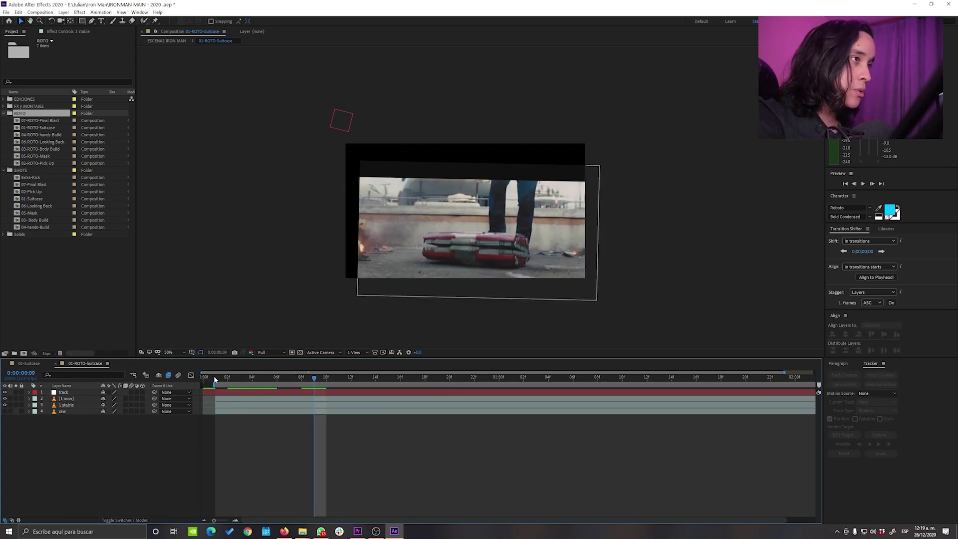
{"action": "left_click", "coordinate": [5, 405]}
{"action": "left_click_drag", "start_coordinate": [273, 382], "coordinate": [548, 378]}
Reveal the mask path keyframes of the [1.mov] layer and scrub through the frame-by-frame suitcase roto
{"action": "left_click", "coordinate": [65, 399]}
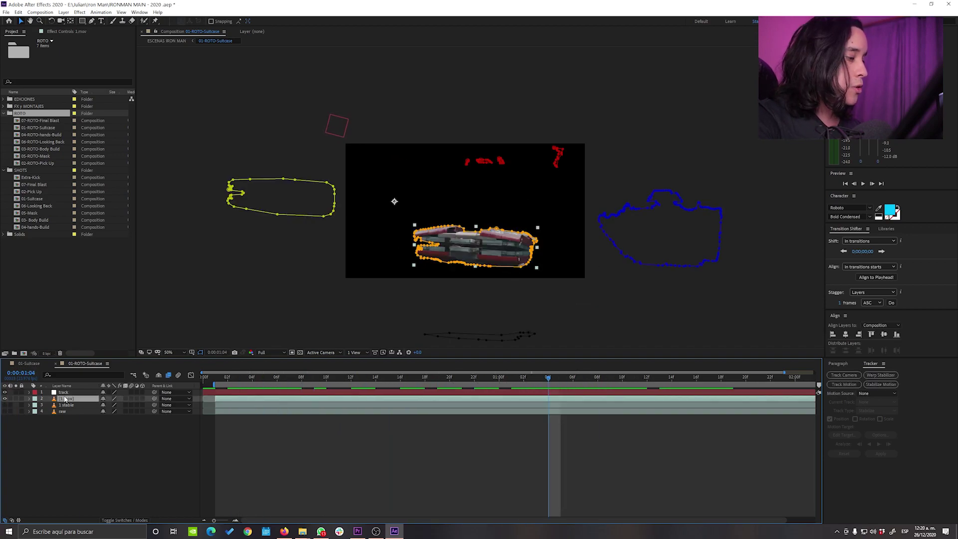
{"action": "key", "text": "u"}
{"action": "key", "text": "m"}
{"action": "left_click_drag", "start_coordinate": [216, 380], "coordinate": [253, 382]}
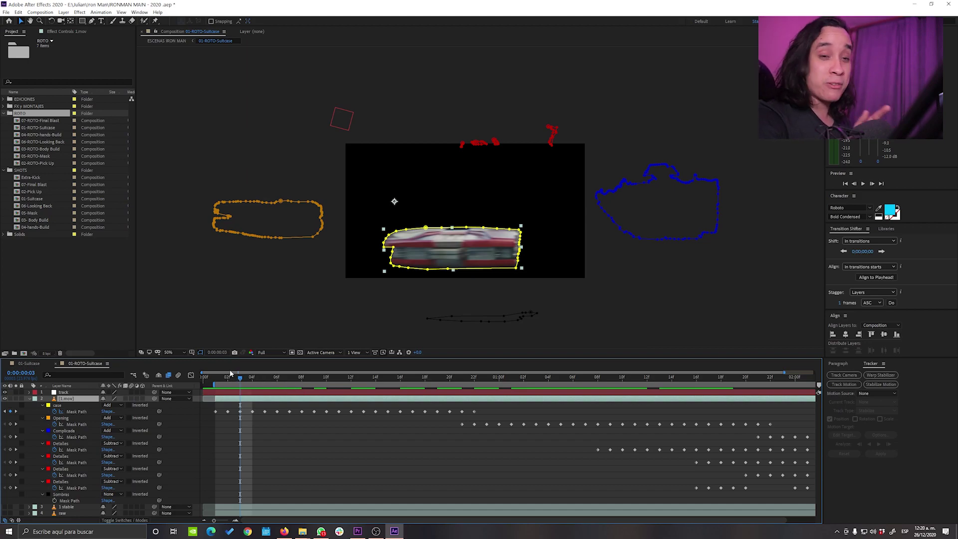
{"action": "left_click_drag", "start_coordinate": [247, 380], "coordinate": [449, 384]}
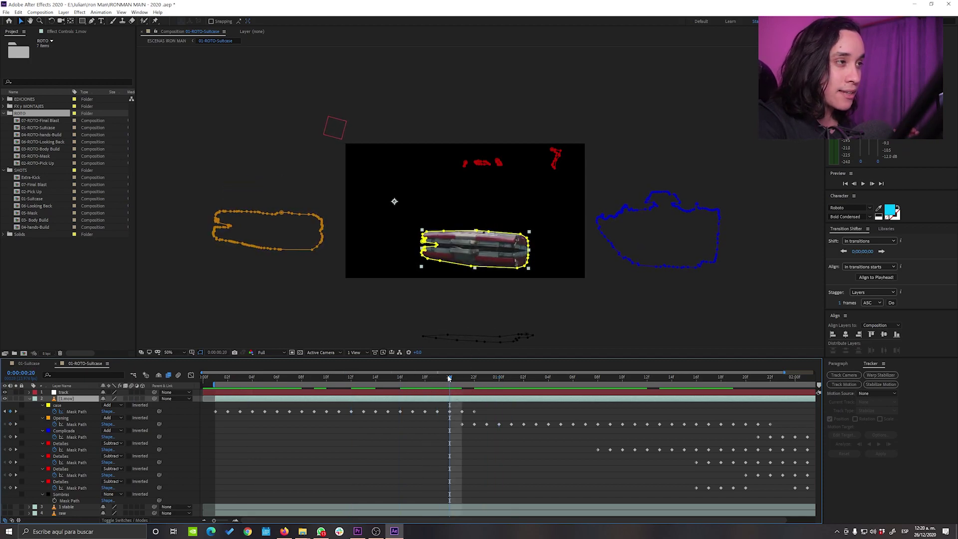
{"action": "mouse_move", "coordinate": [449, 379]}
{"action": "left_mouse_down"}
{"action": "mouse_move", "coordinate": [458, 380]}
{"action": "mouse_move", "coordinate": [406, 382]}
{"action": "mouse_move", "coordinate": [450, 389]}
{"action": "left_mouse_up"}
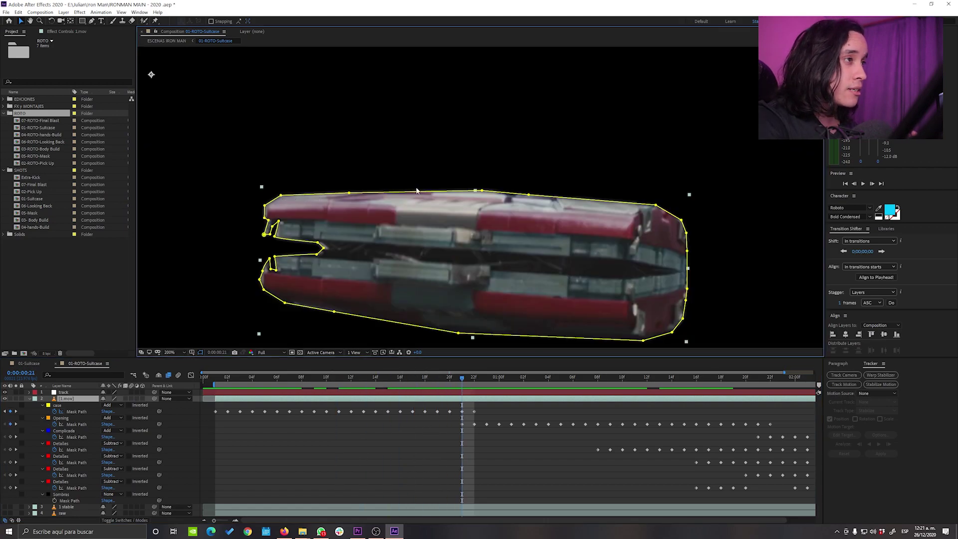
Select the case mask around the suitcase and examine up close how it hands over to the Opening mask
{"action": "left_click_drag", "start_coordinate": [279, 162], "coordinate": [514, 219]}
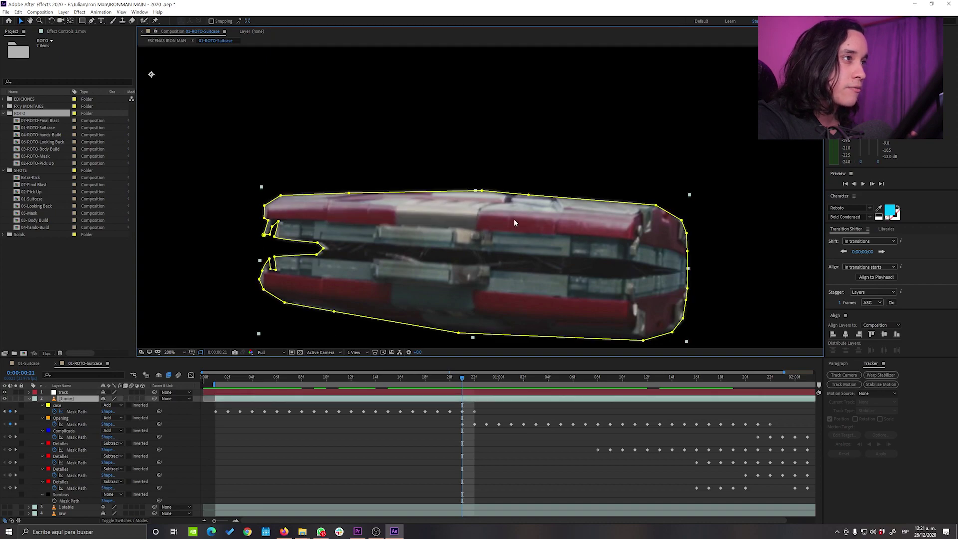
{"action": "left_click", "coordinate": [481, 192]}
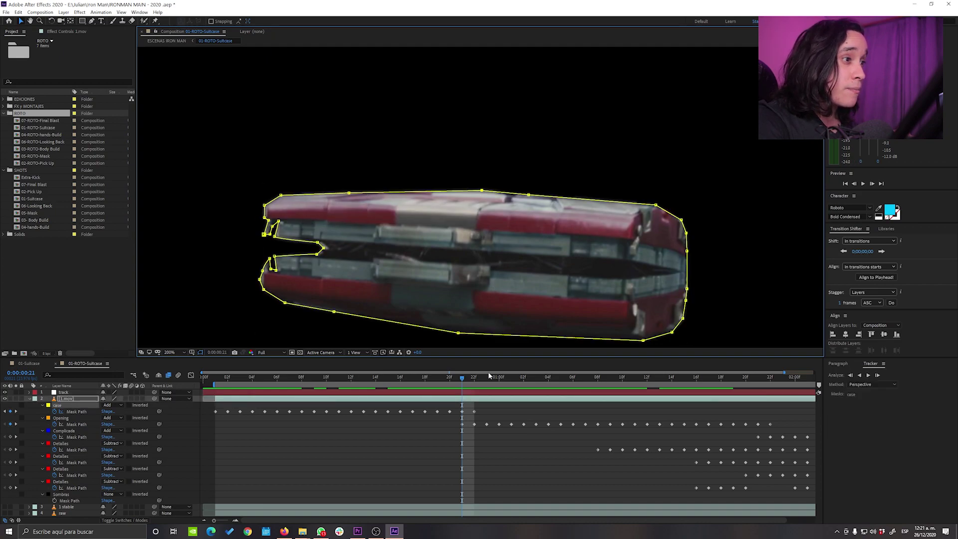
{"action": "left_click_drag", "start_coordinate": [463, 380], "coordinate": [549, 379]}
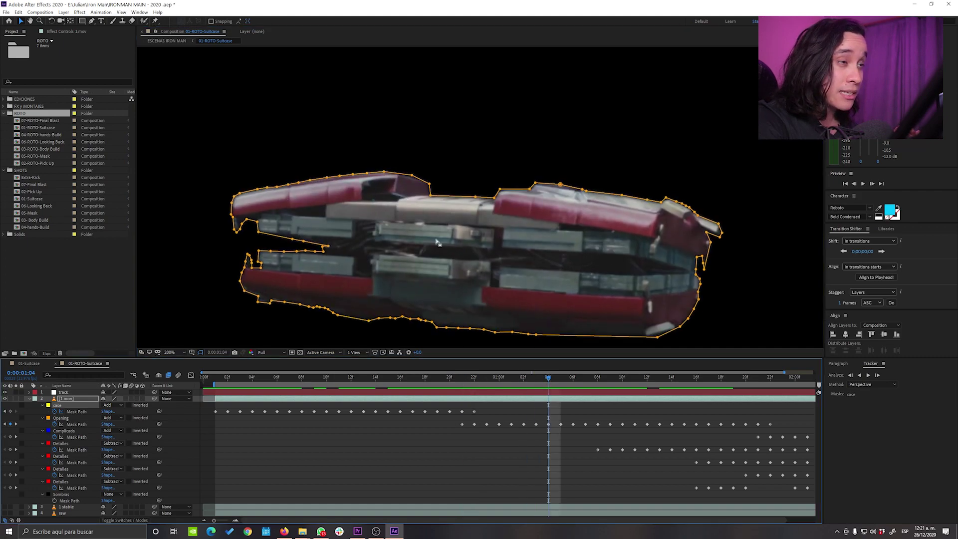
{"action": "left_click_drag", "start_coordinate": [400, 380], "coordinate": [459, 397]}
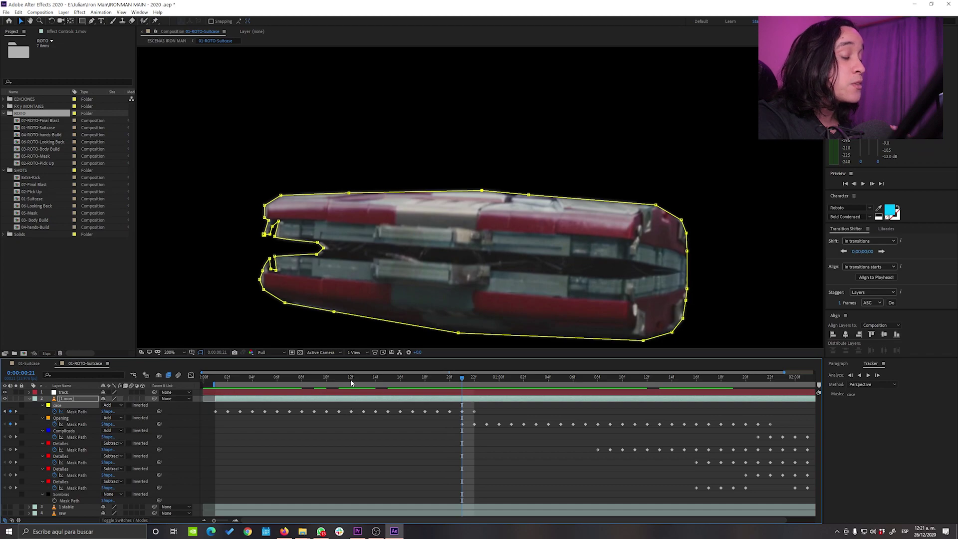
Select the Opening mask parked outside the frame beside the suitcase
{"action": "scroll", "coordinate": [373, 309], "scroll_direction": "down", "scroll_amount": 2}
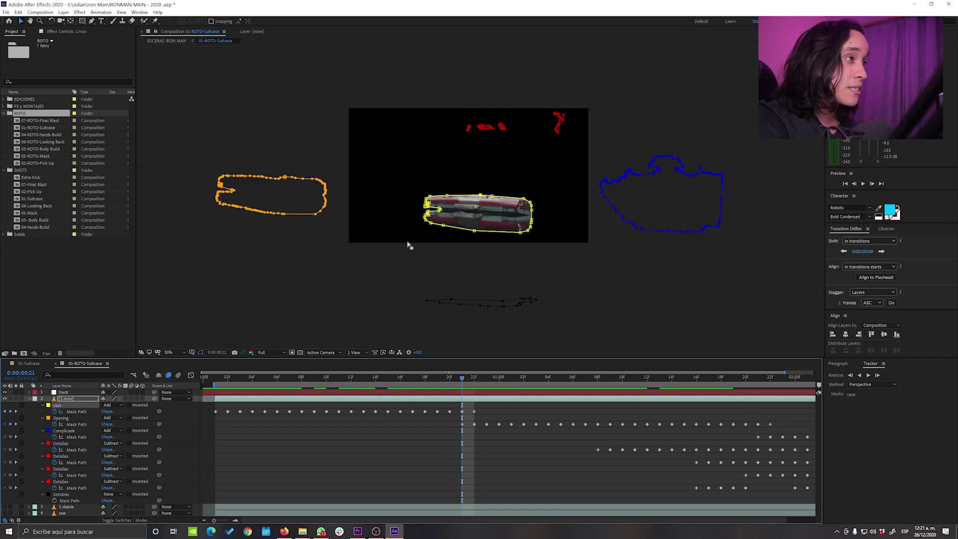
{"action": "scroll", "coordinate": [448, 231], "scroll_direction": "up", "scroll_amount": 2}
{"action": "left_click_drag", "start_coordinate": [469, 241], "coordinate": [532, 257]}
{"action": "scroll", "coordinate": [519, 256], "scroll_direction": "down", "scroll_amount": 2}
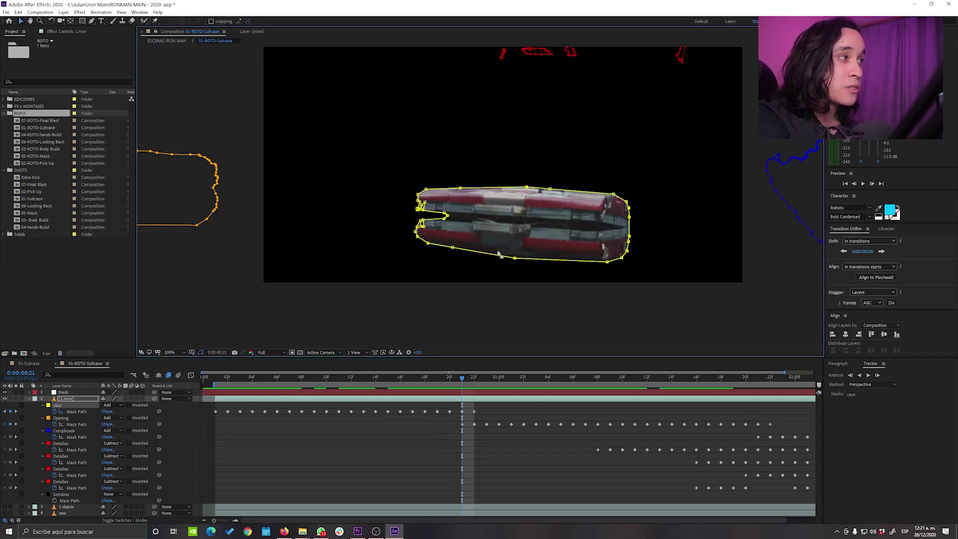
{"action": "left_click_drag", "start_coordinate": [236, 143], "coordinate": [164, 257]}
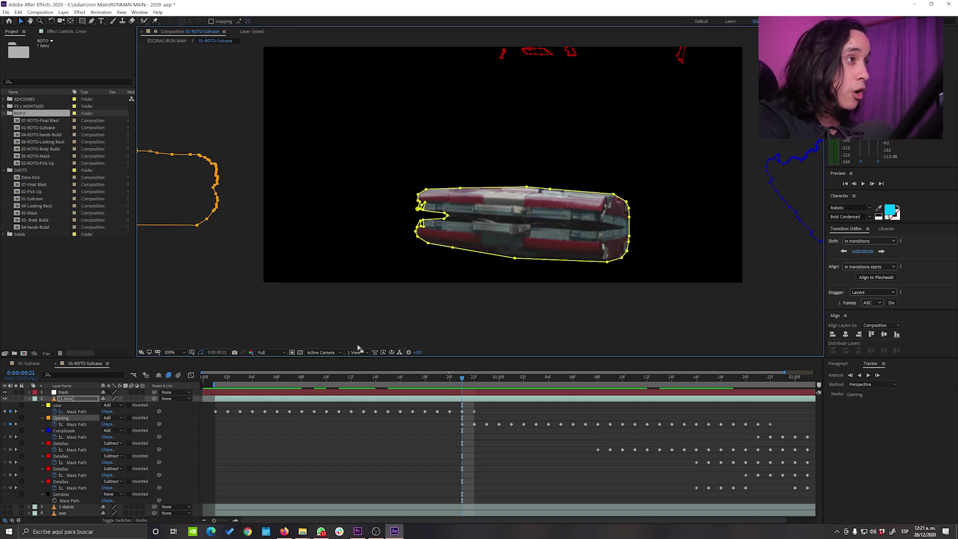
Select the [1.mov] layer and step through frames 0:00:00:21 to 0:00:00:23 to examine the change from the case mask to the Opening mask
{"action": "left_click", "coordinate": [469, 399]}
{"action": "mouse_move", "coordinate": [462, 378]}
{"action": "left_mouse_down"}
{"action": "mouse_move", "coordinate": [446, 384]}
{"action": "mouse_move", "coordinate": [459, 384]}
{"action": "left_mouse_up"}
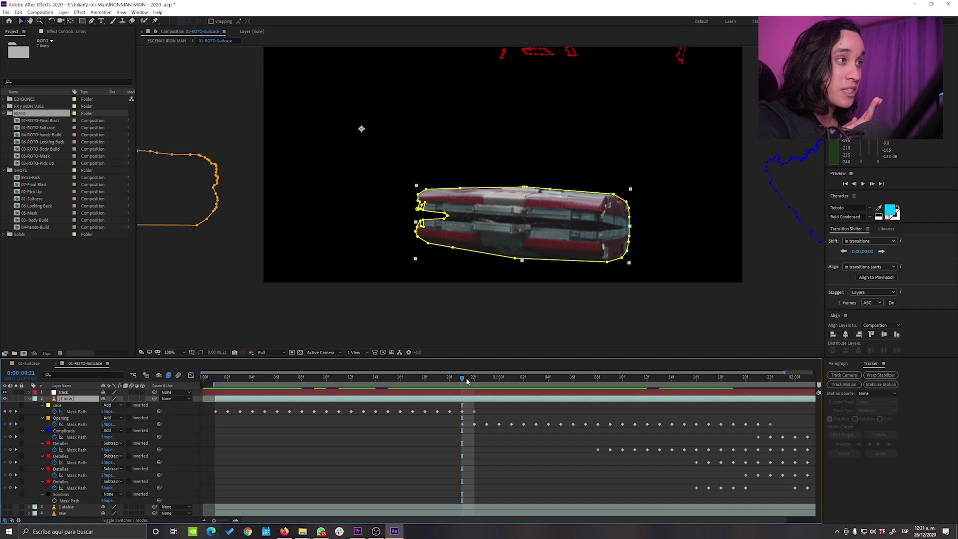
{"action": "key", "text": "Page_Down"}
{"action": "key", "text": "Page_Down"}
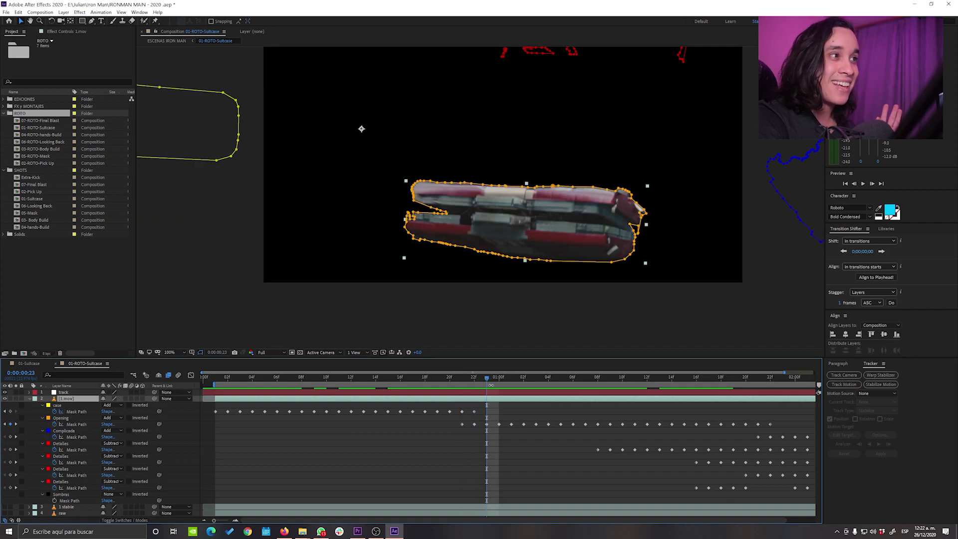
{"action": "left_click", "coordinate": [462, 378]}
{"action": "key", "text": "Page_Down"}
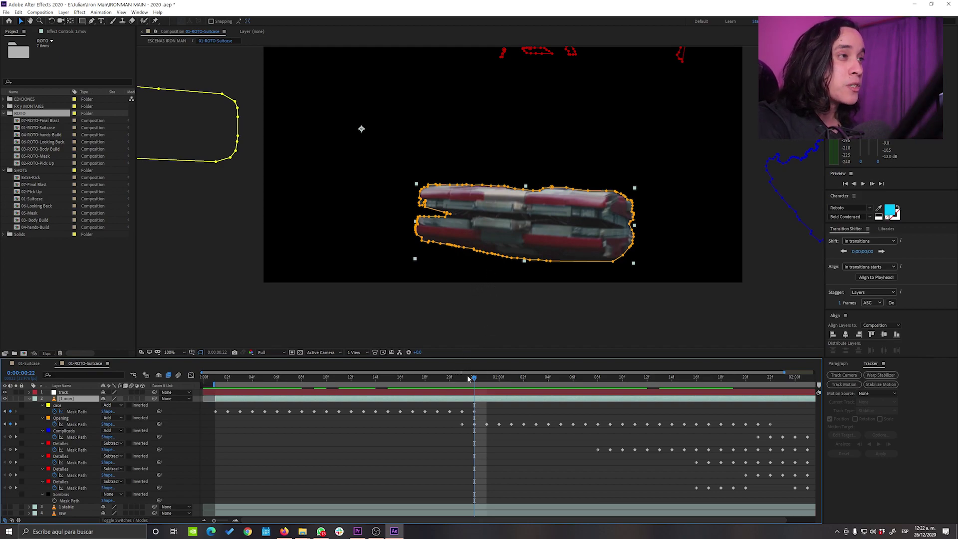
{"action": "key", "text": "period"}
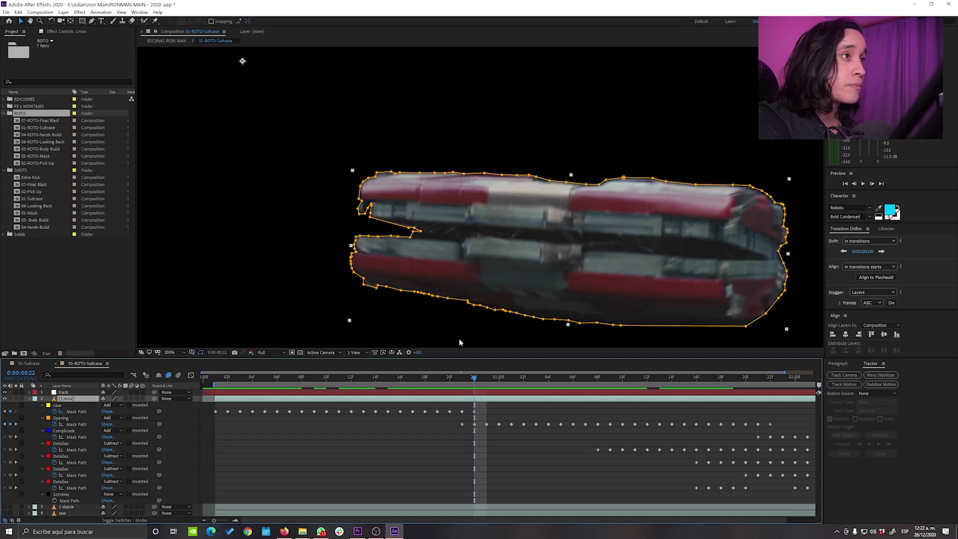
{"action": "key", "text": "comma"}
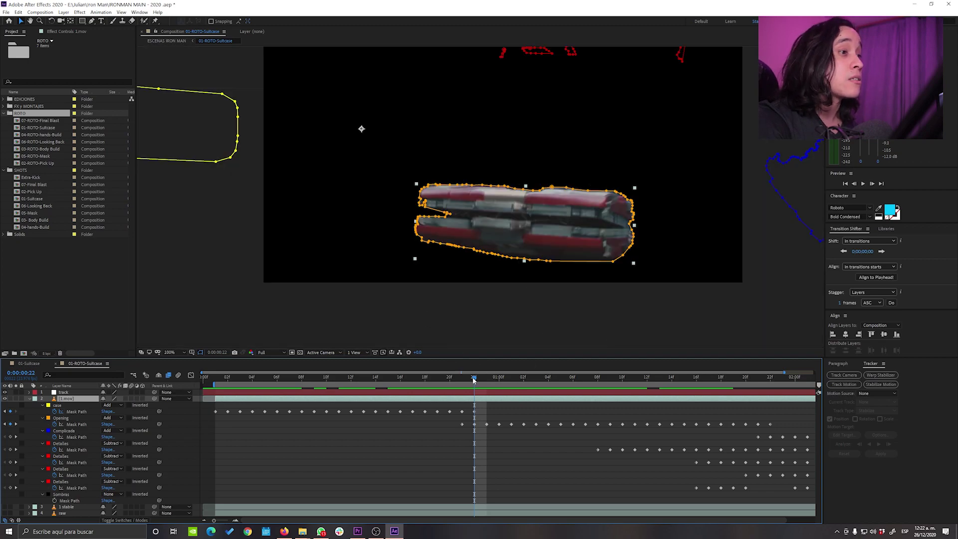
At 0:00:01:02, outline the suitcase's separate moving parts with freehand screen annotations and dismiss them
{"action": "left_click_drag", "start_coordinate": [478, 381], "coordinate": [520, 400]}
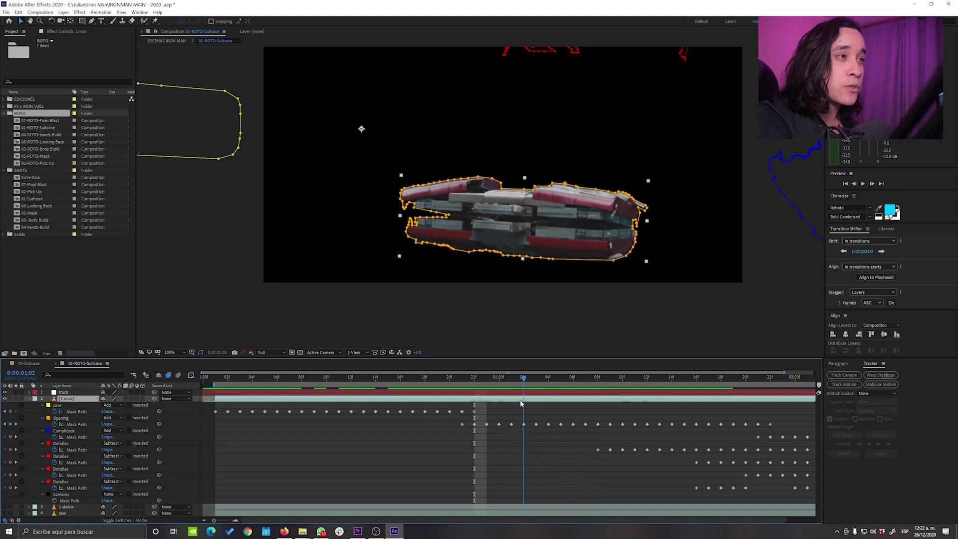
{"action": "key", "text": "ctrl+Print"}
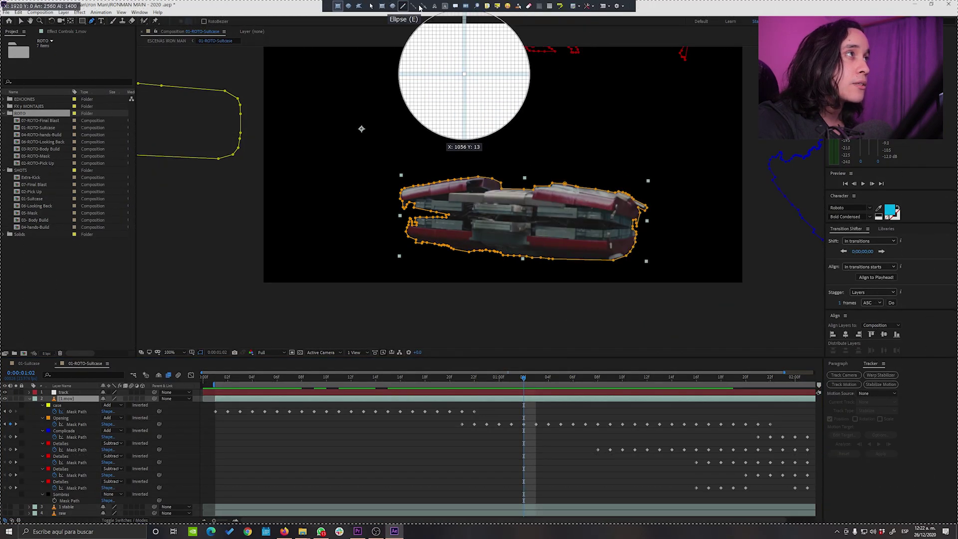
{"action": "left_click", "coordinate": [404, 5]}
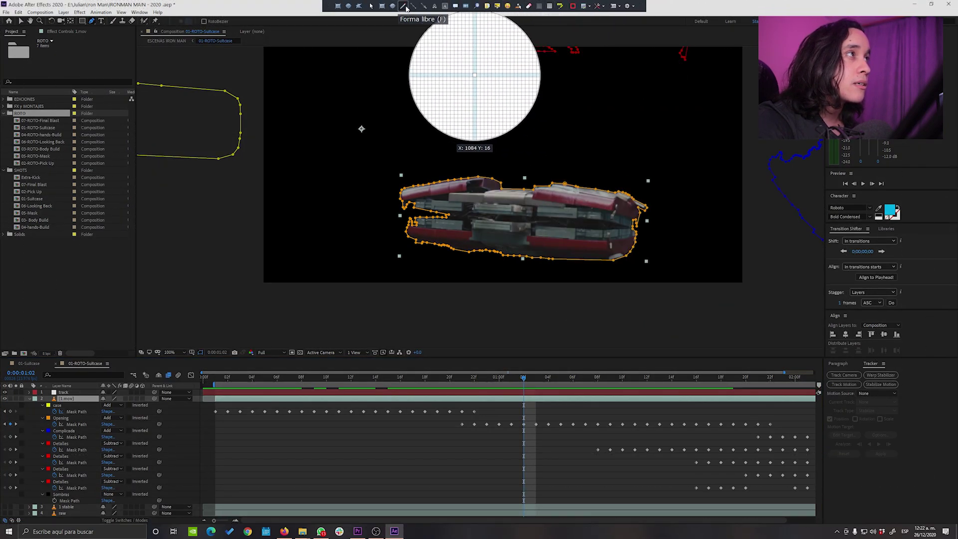
{"action": "mouse_move", "coordinate": [399, 187]}
{"action": "left_mouse_down"}
{"action": "mouse_move", "coordinate": [402, 210]}
{"action": "mouse_move", "coordinate": [460, 214]}
{"action": "mouse_move", "coordinate": [501, 209]}
{"action": "mouse_move", "coordinate": [502, 186]}
{"action": "mouse_move", "coordinate": [401, 189]}
{"action": "left_mouse_up"}
{"action": "mouse_move", "coordinate": [562, 183]}
{"action": "left_mouse_down"}
{"action": "mouse_move", "coordinate": [563, 215]}
{"action": "mouse_move", "coordinate": [644, 218]}
{"action": "mouse_move", "coordinate": [607, 197]}
{"action": "left_mouse_up"}
{"action": "mouse_move", "coordinate": [488, 190]}
{"action": "left_mouse_down"}
{"action": "mouse_move", "coordinate": [427, 207]}
{"action": "mouse_move", "coordinate": [462, 221]}
{"action": "mouse_move", "coordinate": [620, 210]}
{"action": "mouse_move", "coordinate": [471, 190]}
{"action": "left_mouse_up"}
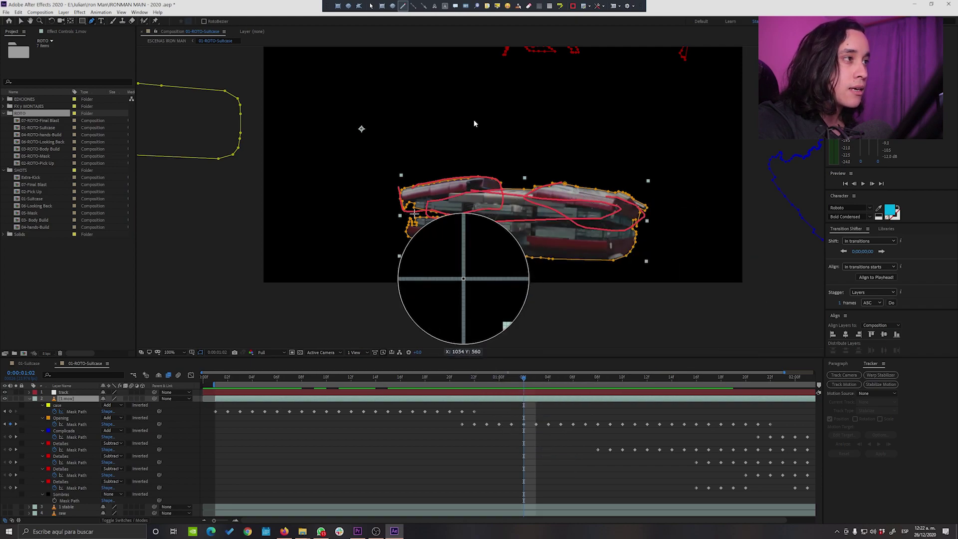
{"action": "mouse_move", "coordinate": [417, 218]}
{"action": "left_mouse_down"}
{"action": "mouse_move", "coordinate": [498, 249]}
{"action": "mouse_move", "coordinate": [596, 245]}
{"action": "left_mouse_up"}
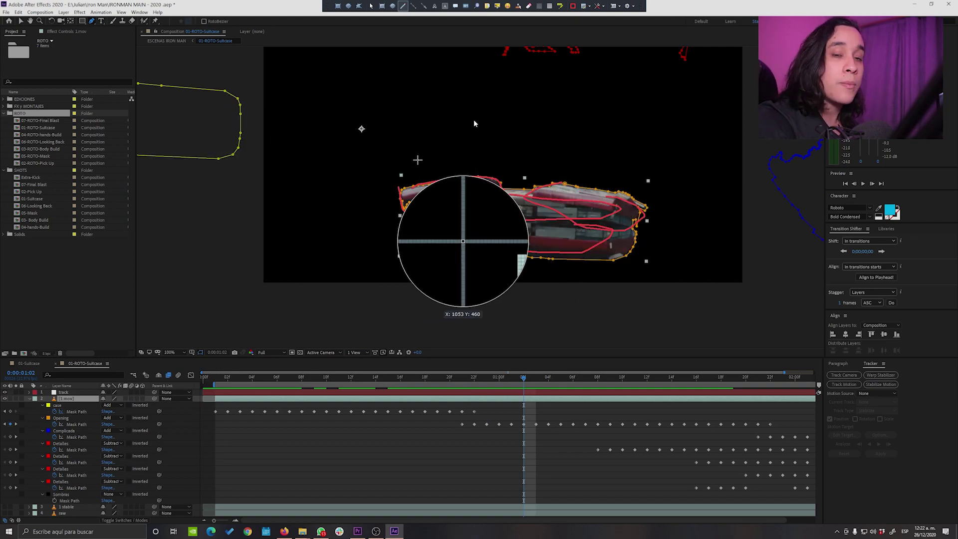
{"action": "key", "text": "Escape"}
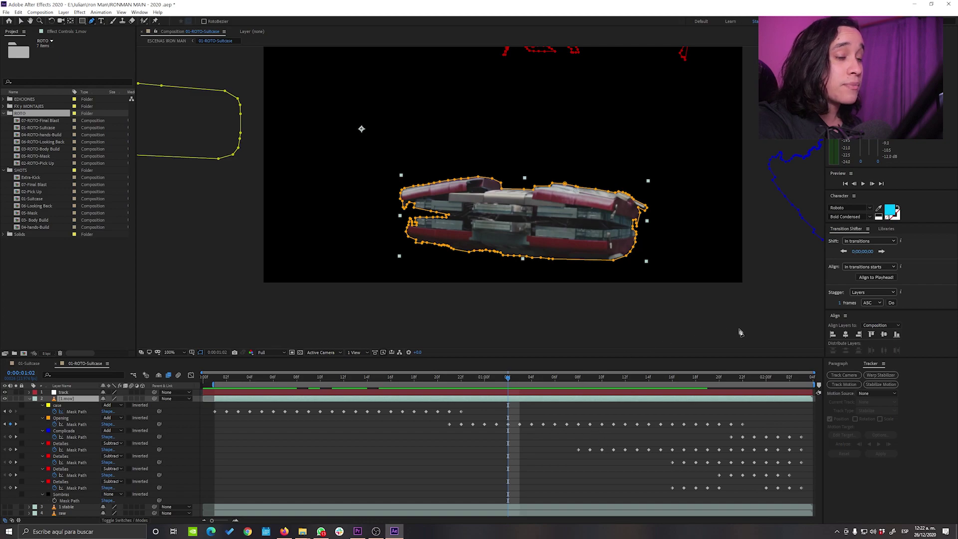
{"action": "scroll", "coordinate": [609, 244], "scroll_direction": "down", "scroll_amount": 2}
{"action": "scroll", "coordinate": [609, 245], "scroll_direction": "up", "scroll_amount": 2}
{"action": "scroll", "coordinate": [609, 244], "scroll_direction": "down", "scroll_amount": 2}
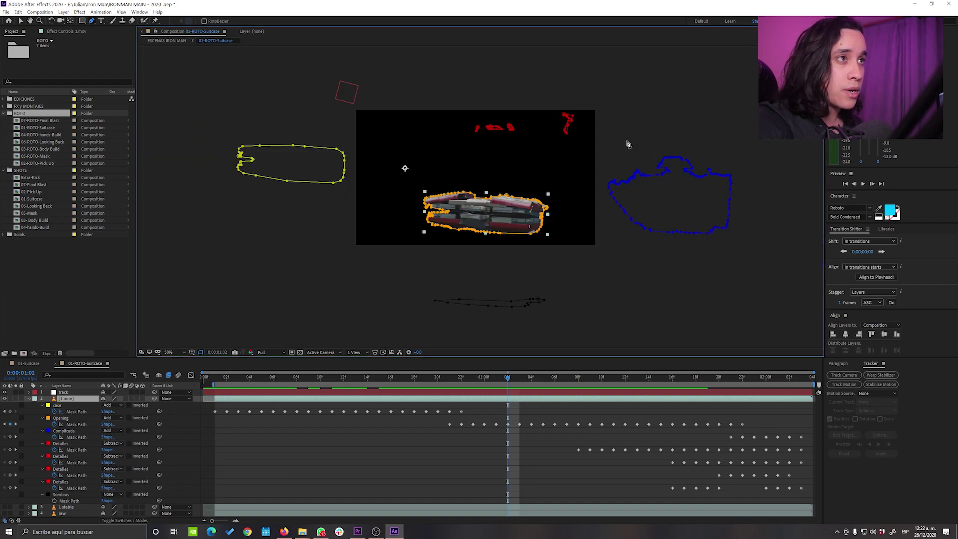
{"action": "left_click_drag", "start_coordinate": [612, 135], "coordinate": [727, 249]}
{"action": "key", "text": "ctrl+z"}
{"action": "key", "text": "v"}
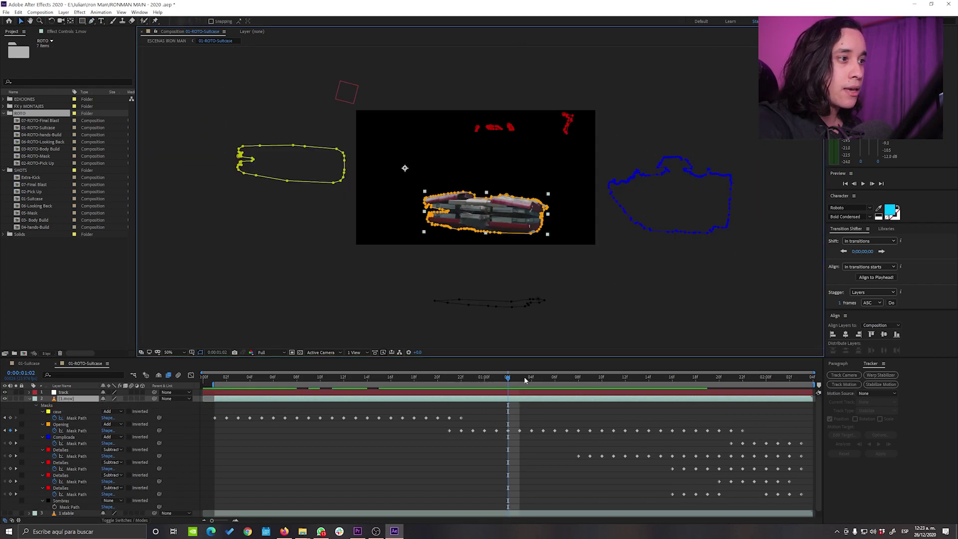
Scrub to 0:00:01:23 to examine the Complicada mask around the unfolded suitcase, and go back to 0:00:01:19
{"action": "left_click_drag", "start_coordinate": [525, 380], "coordinate": [754, 383]}
{"action": "scroll", "coordinate": [519, 235], "scroll_direction": "up", "scroll_amount": 1}
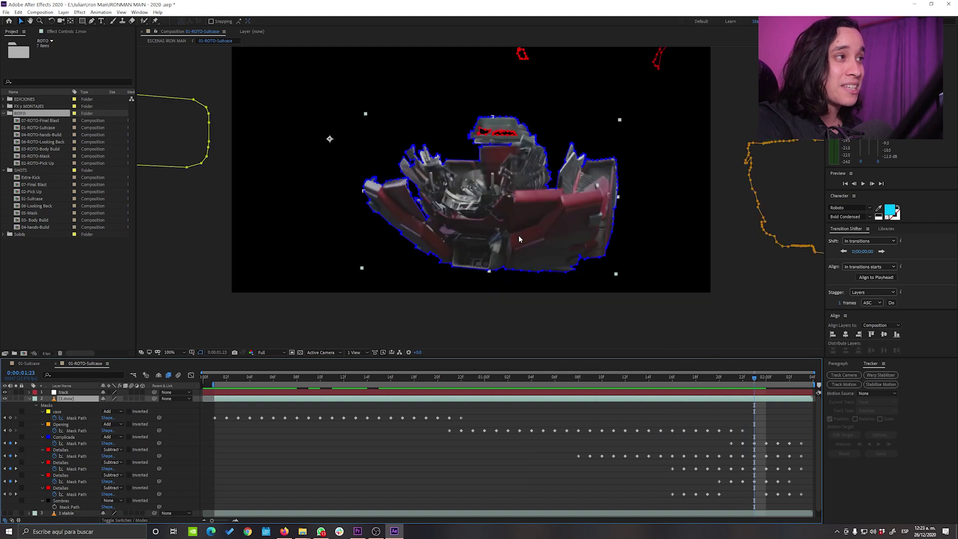
{"action": "left_click_drag", "start_coordinate": [597, 239], "coordinate": [552, 279]}
{"action": "scroll", "coordinate": [593, 283], "scroll_direction": "up", "scroll_amount": 1}
{"action": "key", "text": "comma"}
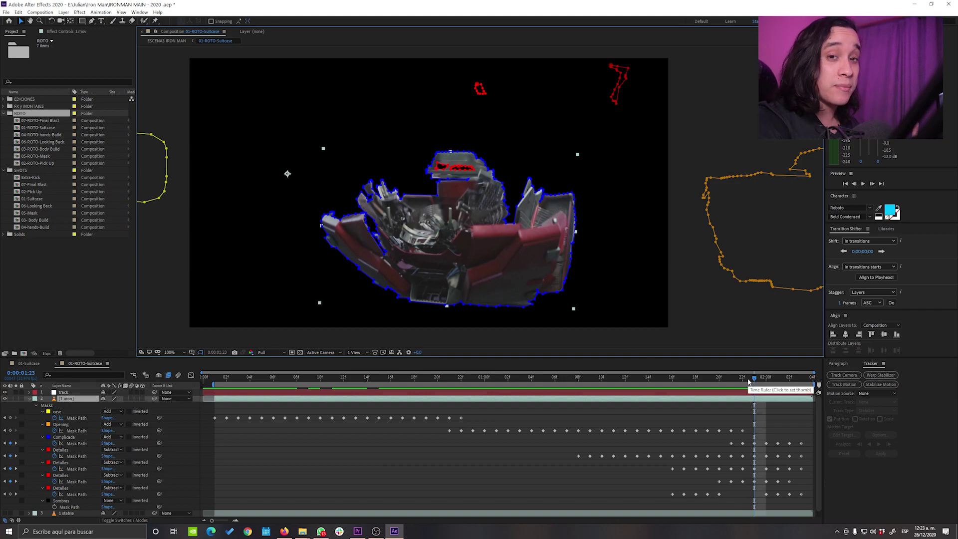
{"action": "left_click_drag", "start_coordinate": [751, 380], "coordinate": [704, 385]}
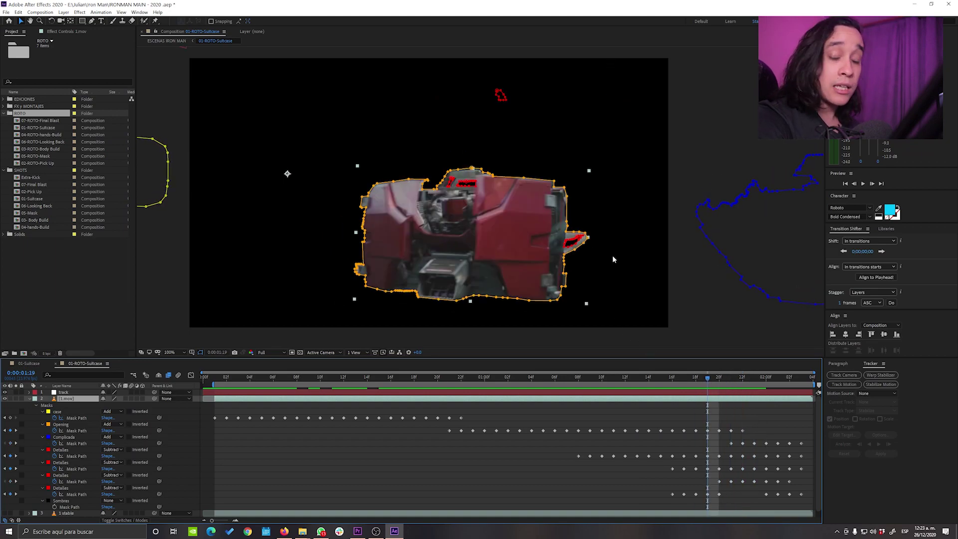
Scrub back to 0:00:01:03 and preview the rotoscoped suitcase opening
{"action": "scroll", "coordinate": [584, 218], "scroll_direction": "down", "scroll_amount": 2}
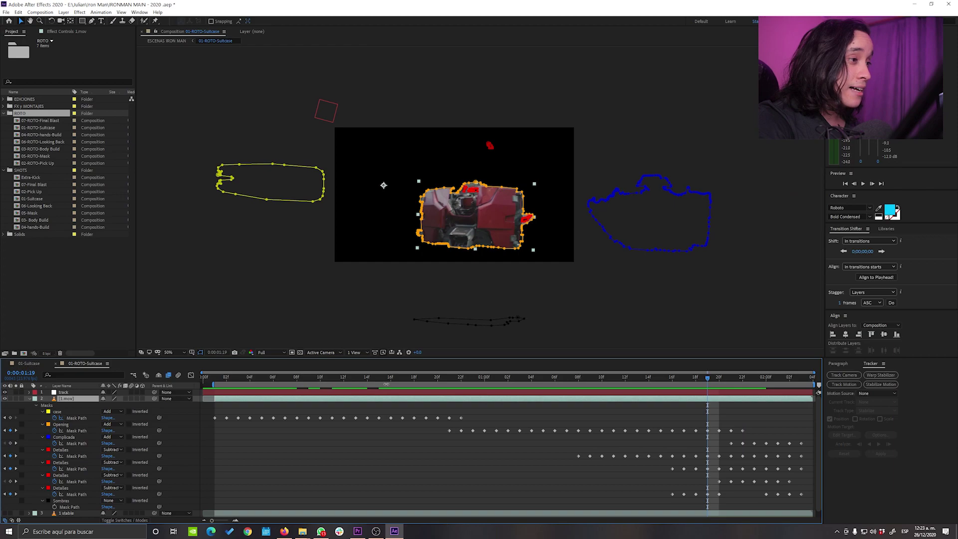
{"action": "left_click_drag", "start_coordinate": [390, 381], "coordinate": [522, 392]}
{"action": "key", "text": "space"}
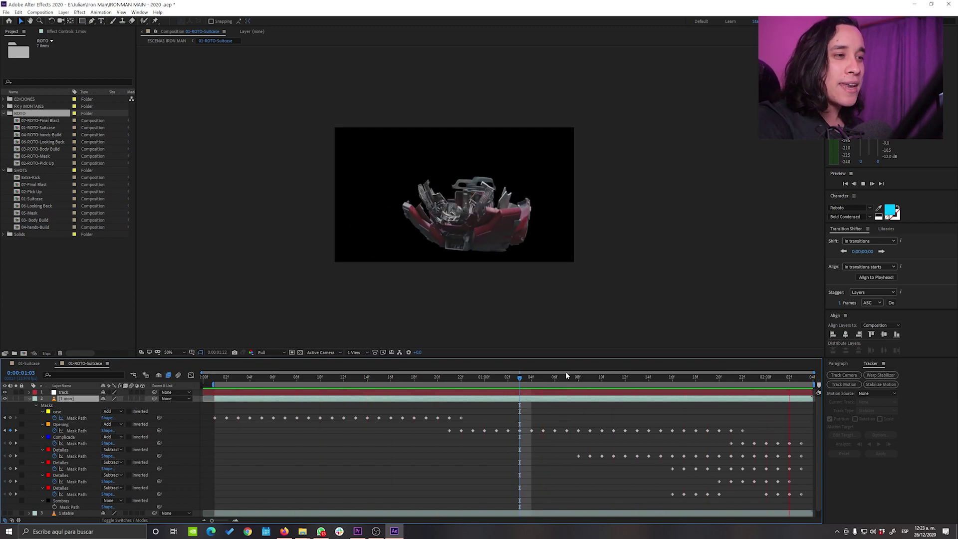
Scrub to 0:00:01:16 and examine up close the Opening mask and the subtracting Detalles masks on the suitcase
{"action": "left_click_drag", "start_coordinate": [566, 376], "coordinate": [675, 389]}
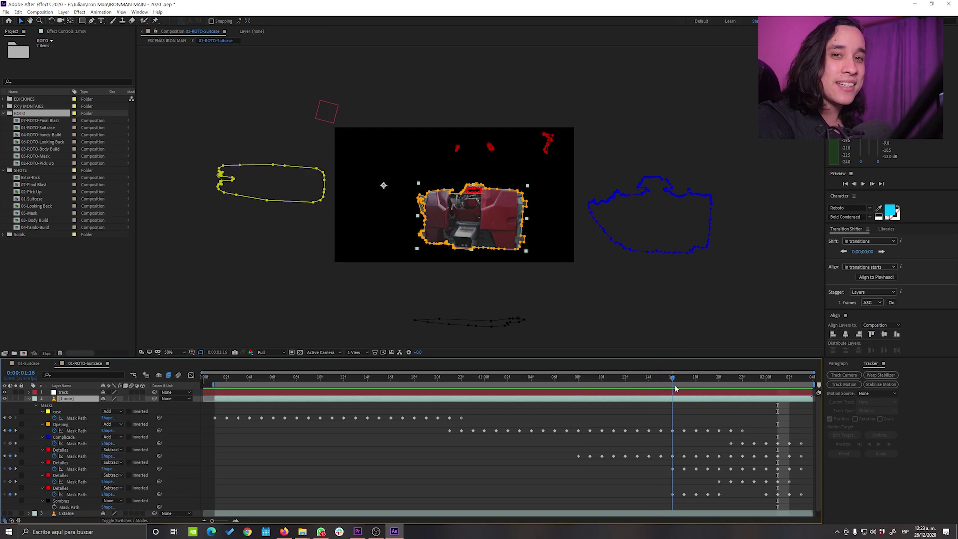
{"action": "scroll", "coordinate": [546, 260], "scroll_direction": "up", "scroll_amount": 1}
{"action": "key", "text": "comma"}
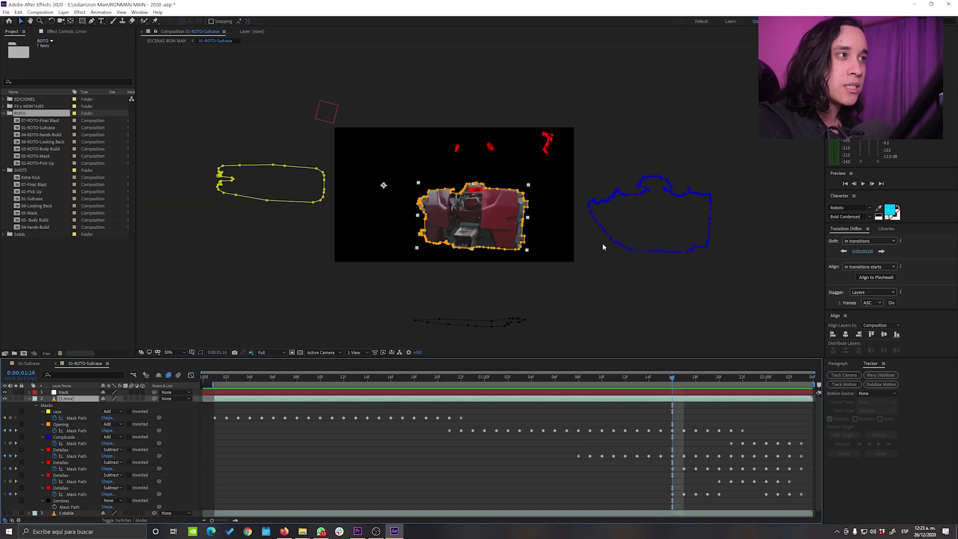
{"action": "key", "text": "slash"}
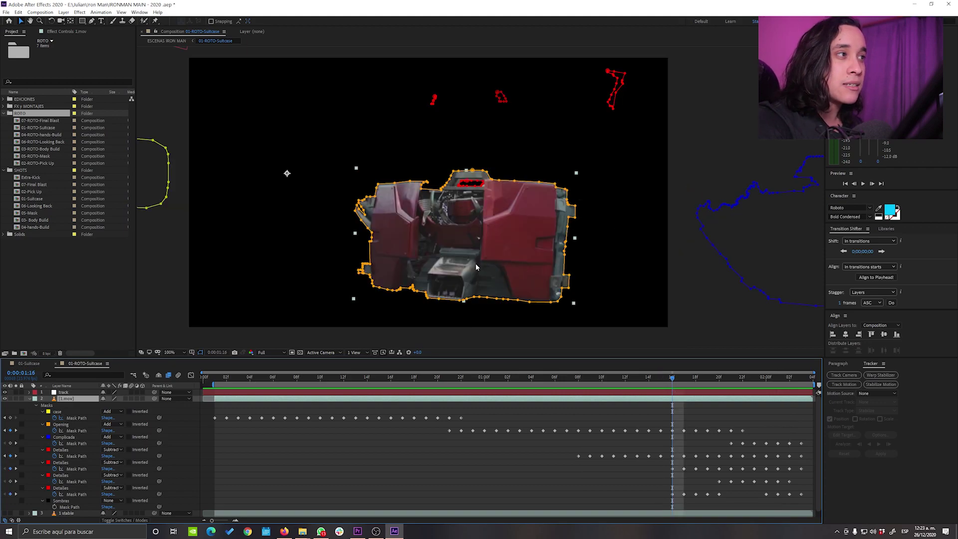
{"action": "key", "text": "comma"}
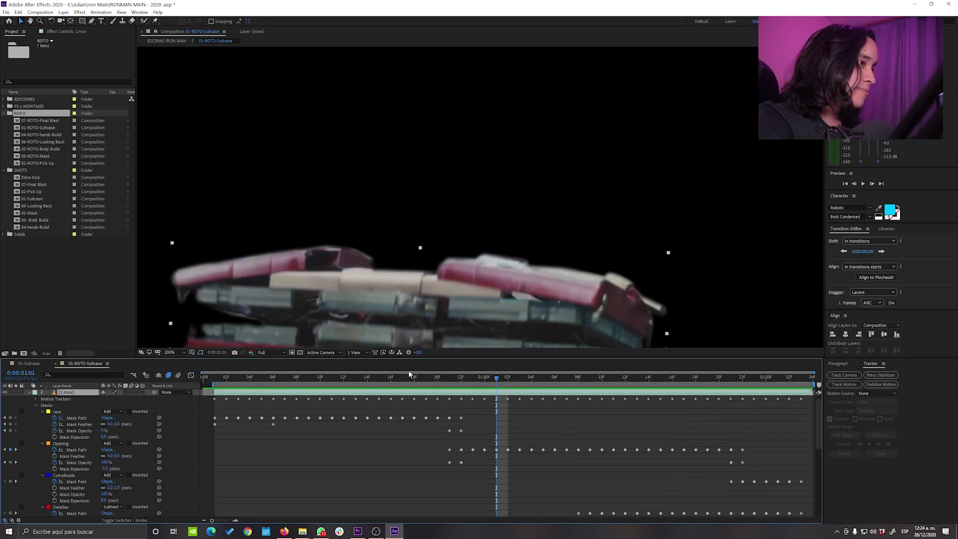
Select the Masks group of the [1.mov] layer and turn the mask outlines on in the viewer
{"action": "scroll", "coordinate": [492, 271], "scroll_direction": "down", "scroll_amount": 1}
{"action": "left_click_drag", "start_coordinate": [547, 268], "coordinate": [481, 250]}
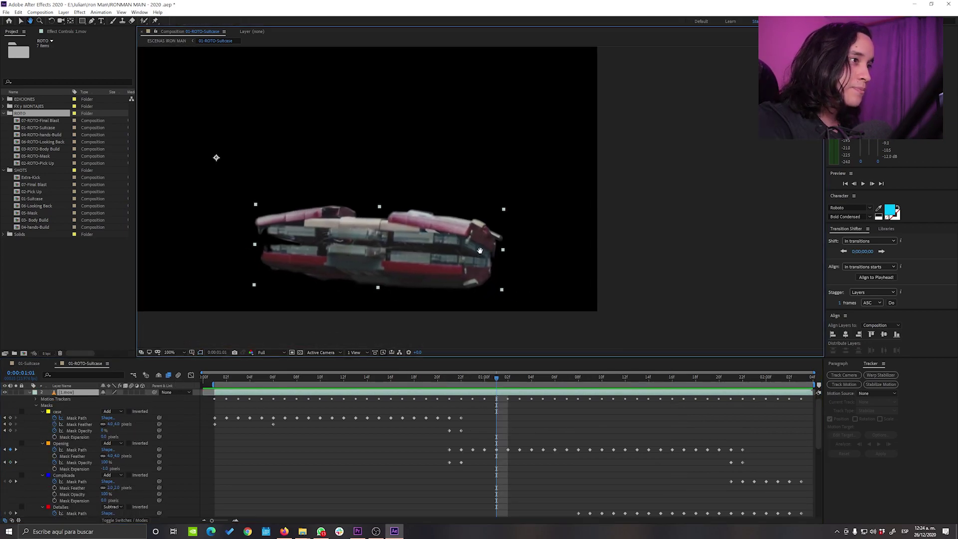
{"action": "scroll", "coordinate": [480, 250], "scroll_direction": "up", "scroll_amount": 1}
{"action": "left_click", "coordinate": [48, 405]}
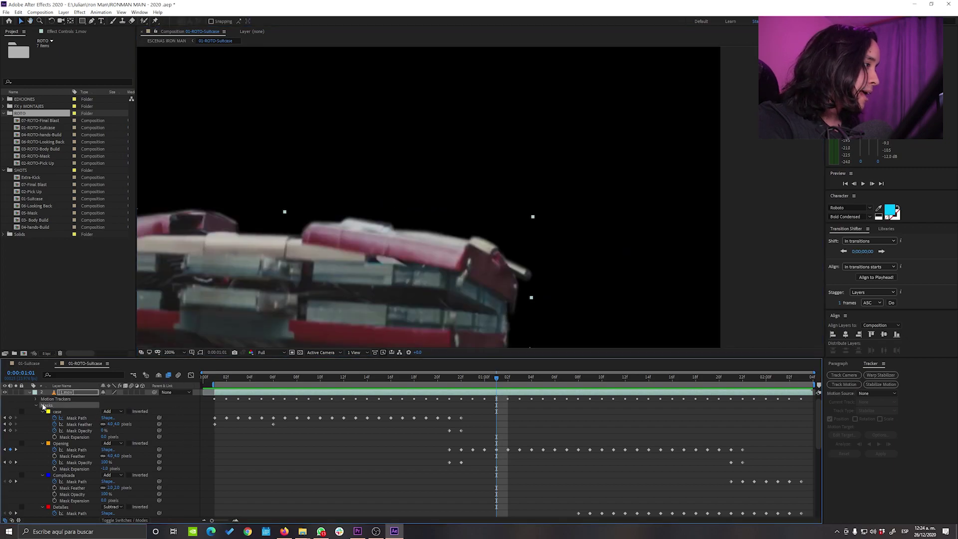
{"action": "scroll", "coordinate": [547, 241], "scroll_direction": "down", "scroll_amount": 3}
{"action": "left_click", "coordinate": [200, 352]}
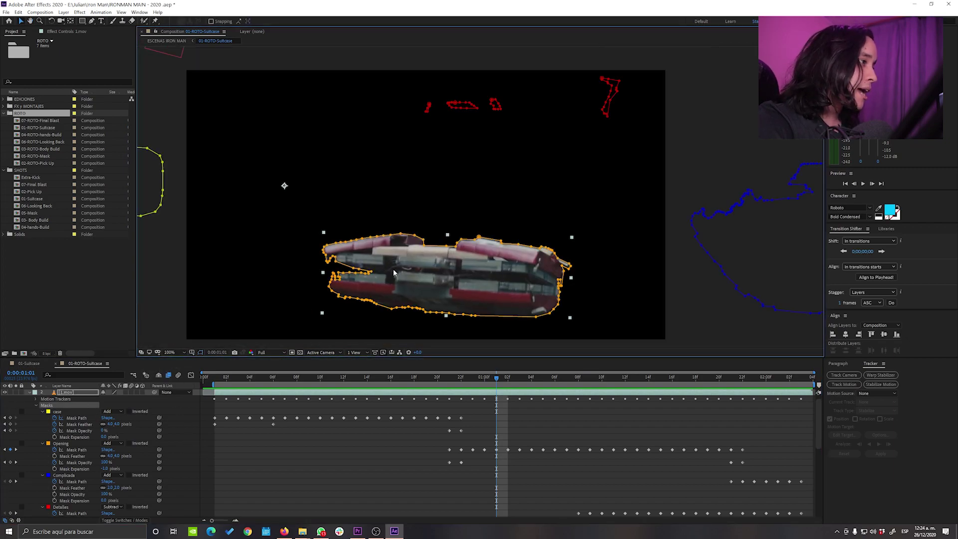
Reselect the [1.mov] layer and scrub through the opening suitcase to examine how the Detalles masks work before playing the shot
{"action": "left_click_drag", "start_coordinate": [628, 123], "coordinate": [622, 159]}
{"action": "left_click_drag", "start_coordinate": [370, 79], "coordinate": [694, 194]}
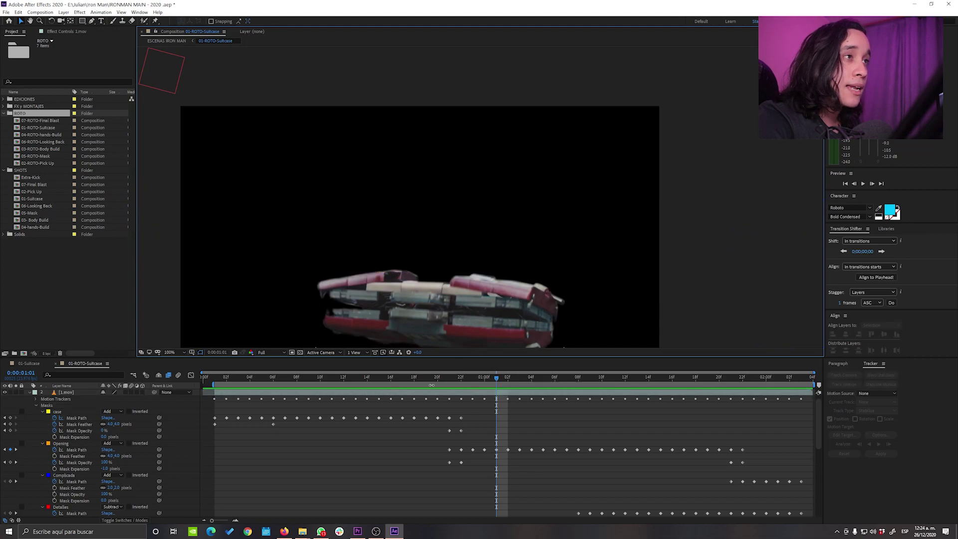
{"action": "left_click", "coordinate": [528, 308]}
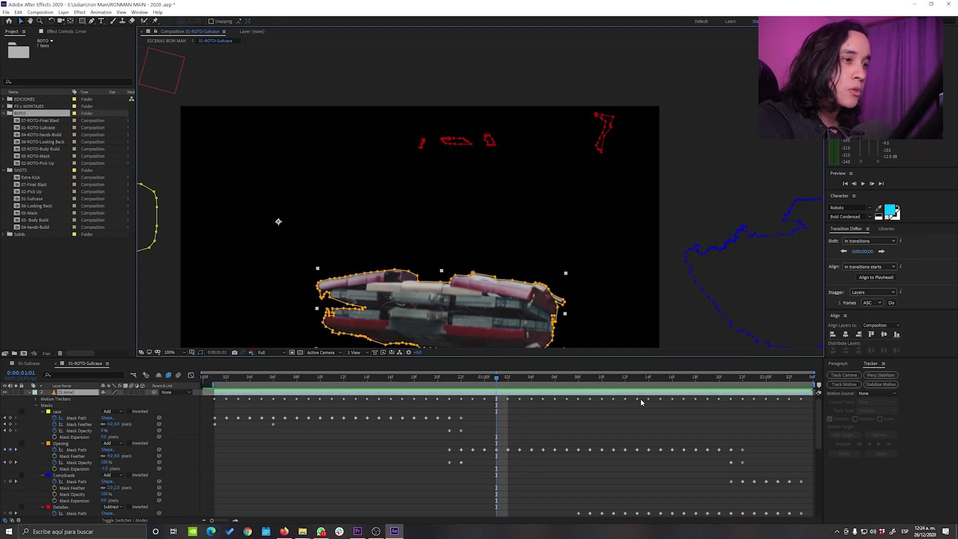
{"action": "mouse_move", "coordinate": [566, 379]}
{"action": "left_mouse_down"}
{"action": "mouse_move", "coordinate": [666, 374]}
{"action": "mouse_move", "coordinate": [555, 378]}
{"action": "left_mouse_up"}
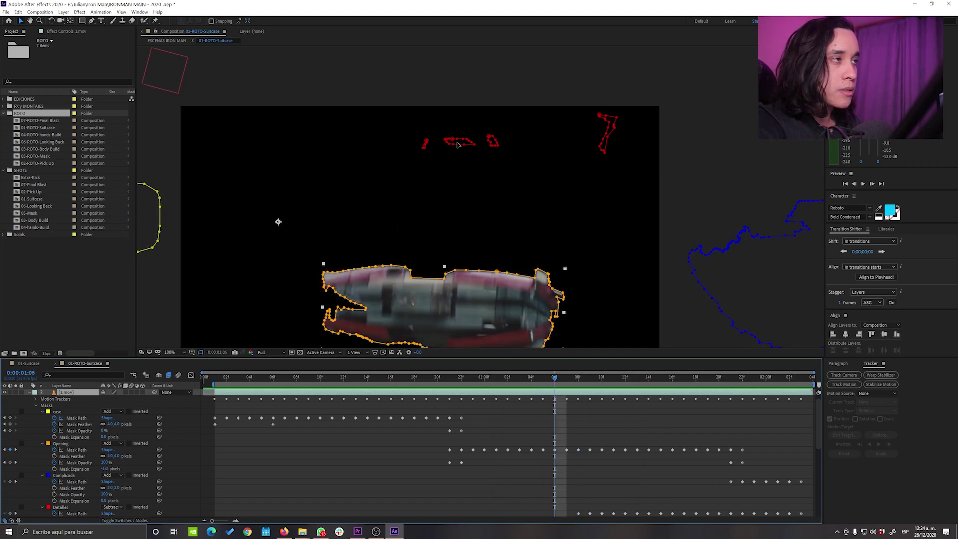
{"action": "left_click_drag", "start_coordinate": [584, 381], "coordinate": [754, 385]}
{"action": "key", "text": "comma"}
{"action": "scroll", "coordinate": [610, 443], "scroll_direction": "up", "scroll_amount": 1}
{"action": "key", "text": "space"}
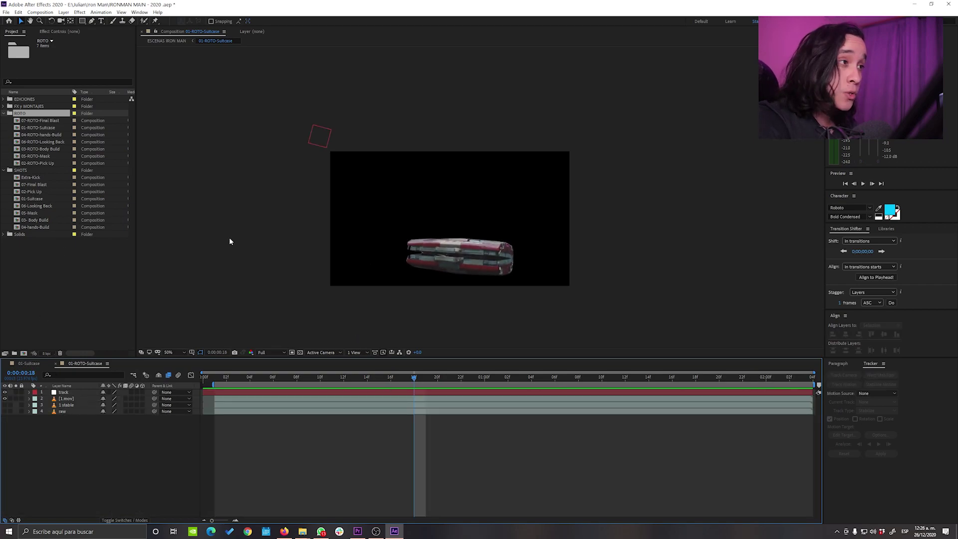
Hide the [1.mov] layer, show the raw layer, preview the original footage and scrub to 0:00:00:14
{"action": "left_click", "coordinate": [4, 399]}
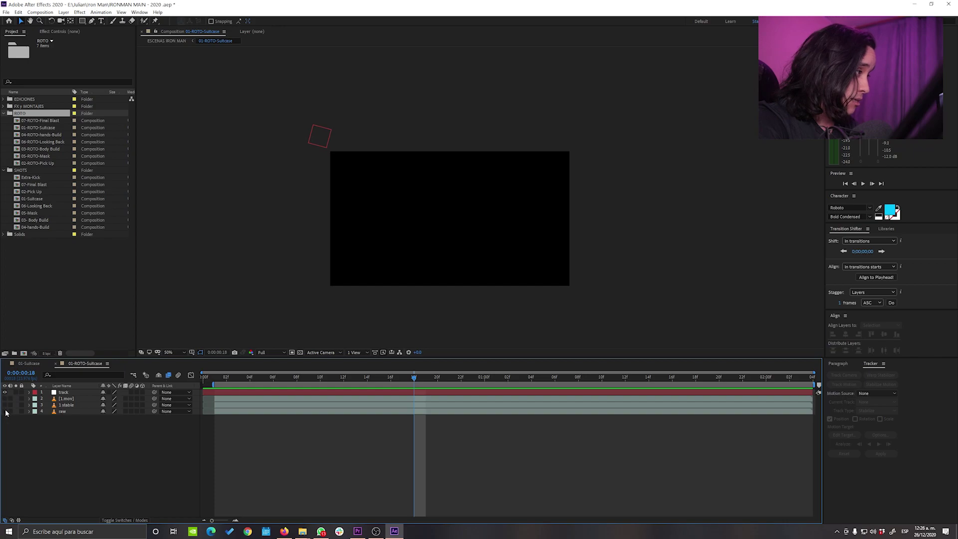
{"action": "left_click", "coordinate": [5, 411]}
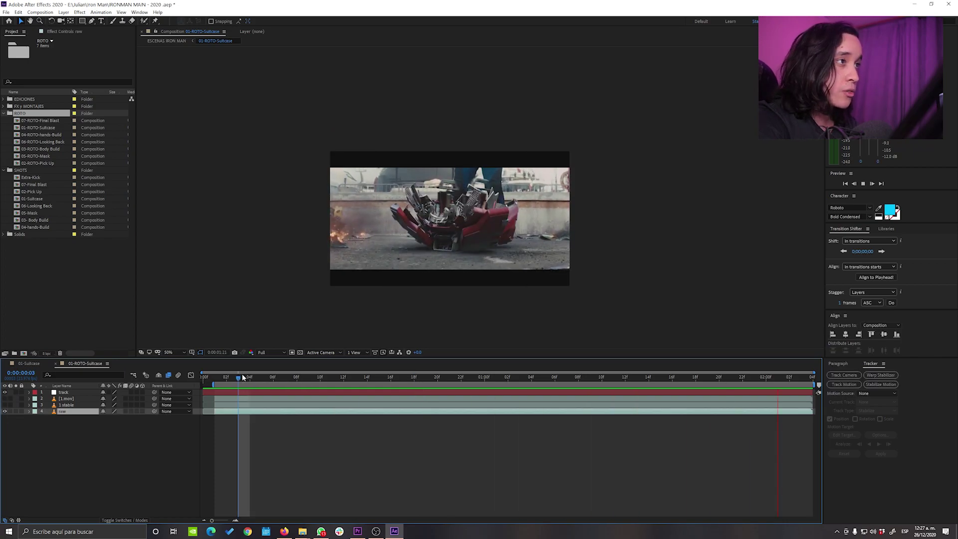
{"action": "key", "text": "space"}
{"action": "left_click_drag", "start_coordinate": [330, 378], "coordinate": [364, 420]}
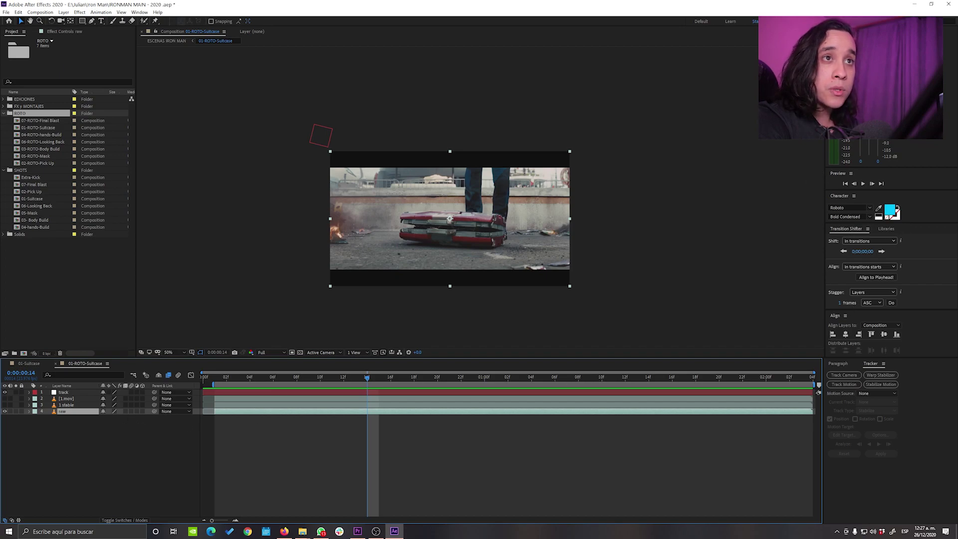
Start a motion track on the raw layer with Position and Rotation enabled and the track type set to Stabilize
{"action": "left_click_drag", "start_coordinate": [826, 171], "coordinate": [839, 171]}
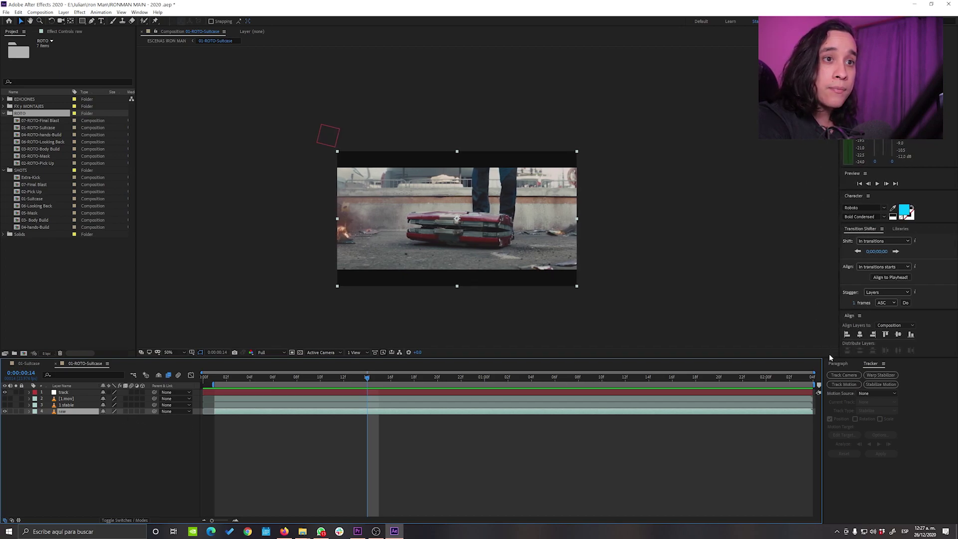
{"action": "left_click", "coordinate": [844, 384]}
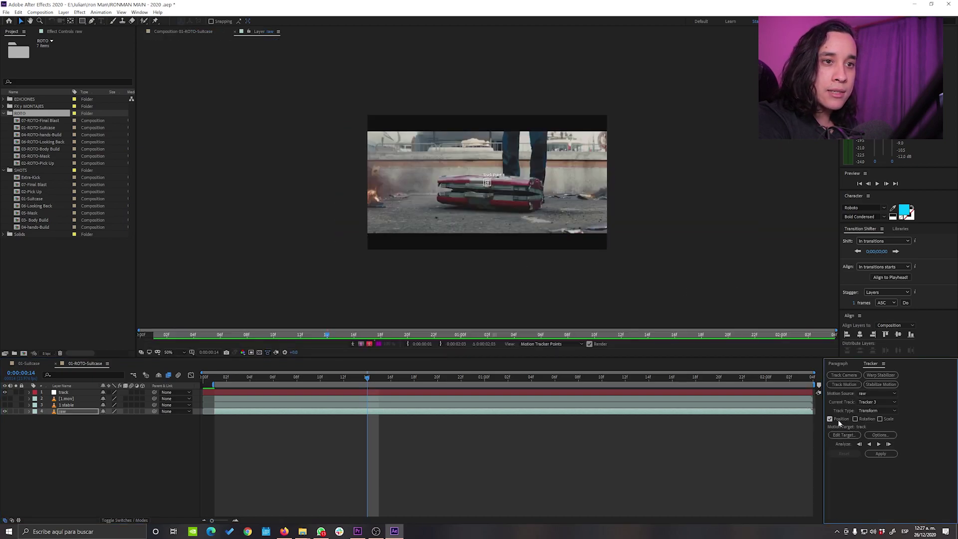
{"action": "left_click", "coordinate": [865, 420]}
{"action": "key", "text": "period"}
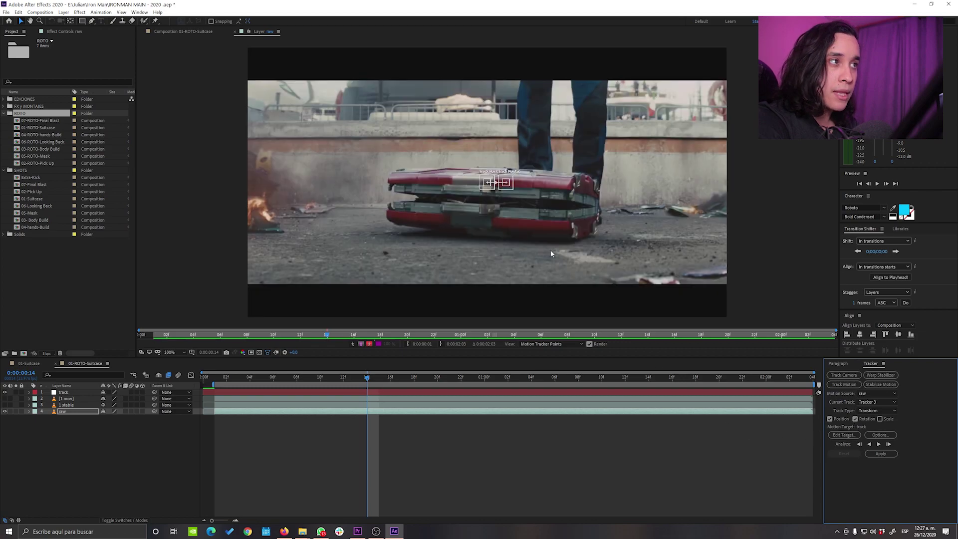
{"action": "left_click", "coordinate": [874, 412]}
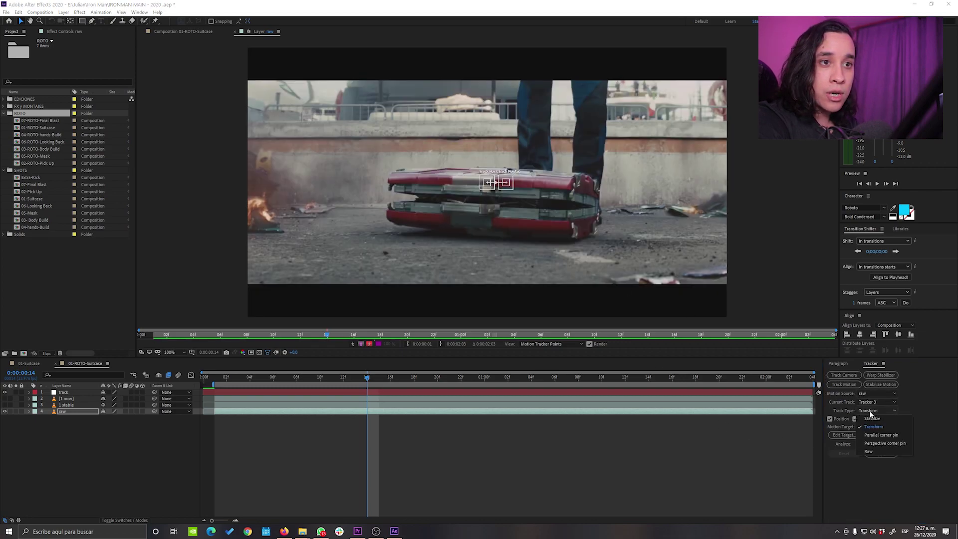
{"action": "left_click", "coordinate": [873, 418]}
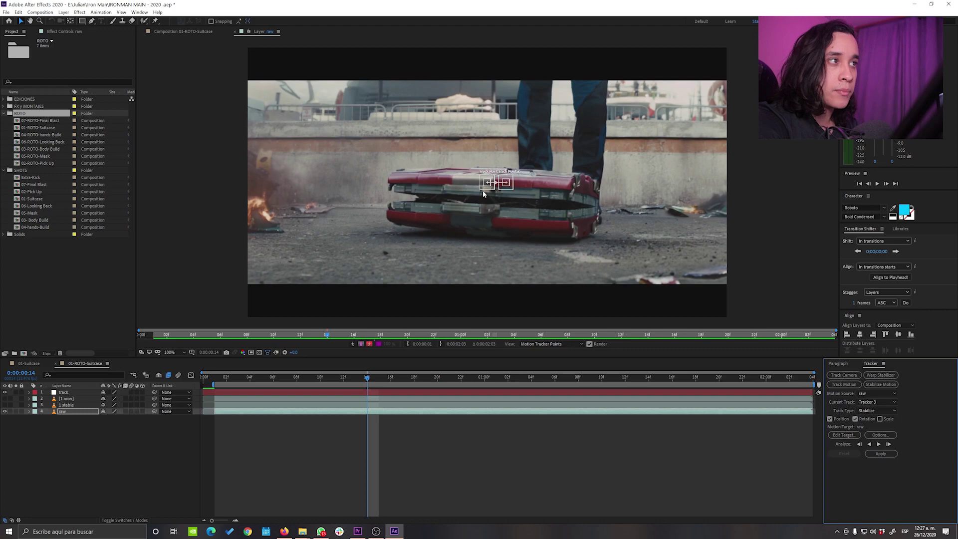
Place Track Point 1 on the background railing left of the legs and Track Point 2 on the railing and wall edge right of them
{"action": "left_click_drag", "start_coordinate": [483, 191], "coordinate": [531, 265]}
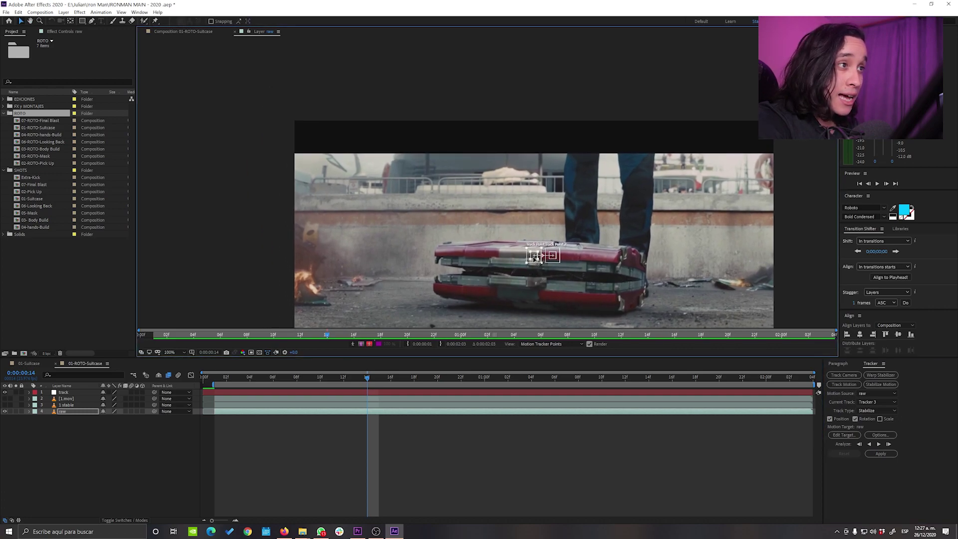
{"action": "left_click_drag", "start_coordinate": [535, 258], "coordinate": [440, 186]}
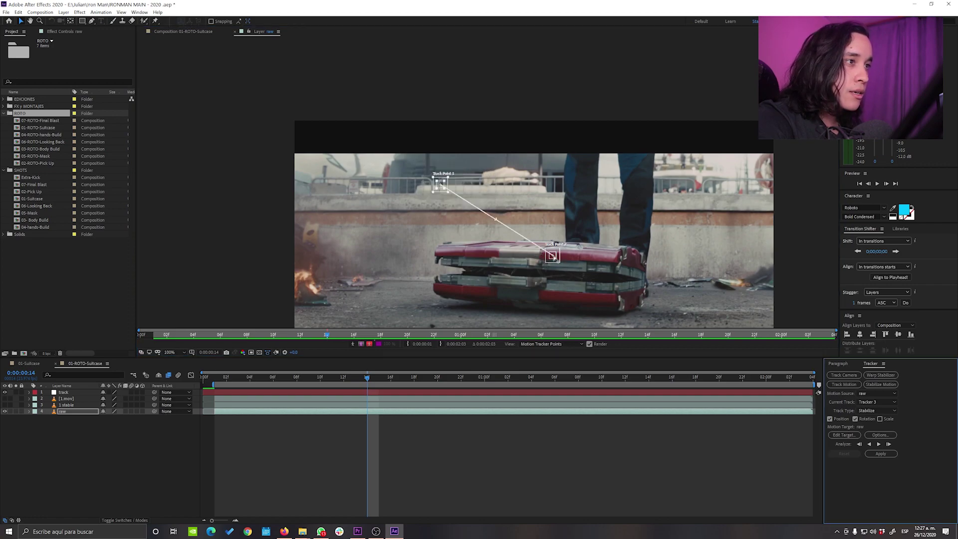
{"action": "left_click_drag", "start_coordinate": [560, 262], "coordinate": [705, 192]}
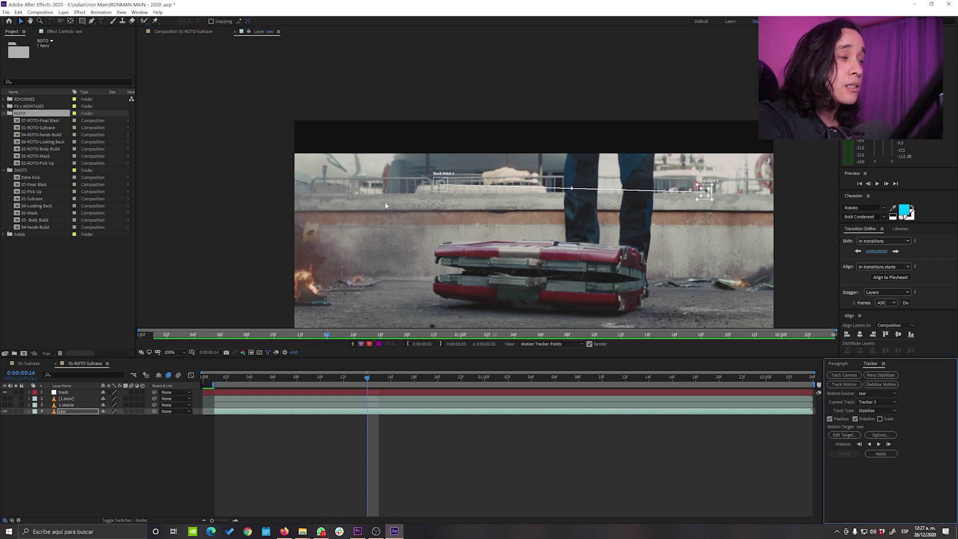
{"action": "scroll", "coordinate": [704, 191], "scroll_direction": "up", "scroll_amount": 4}
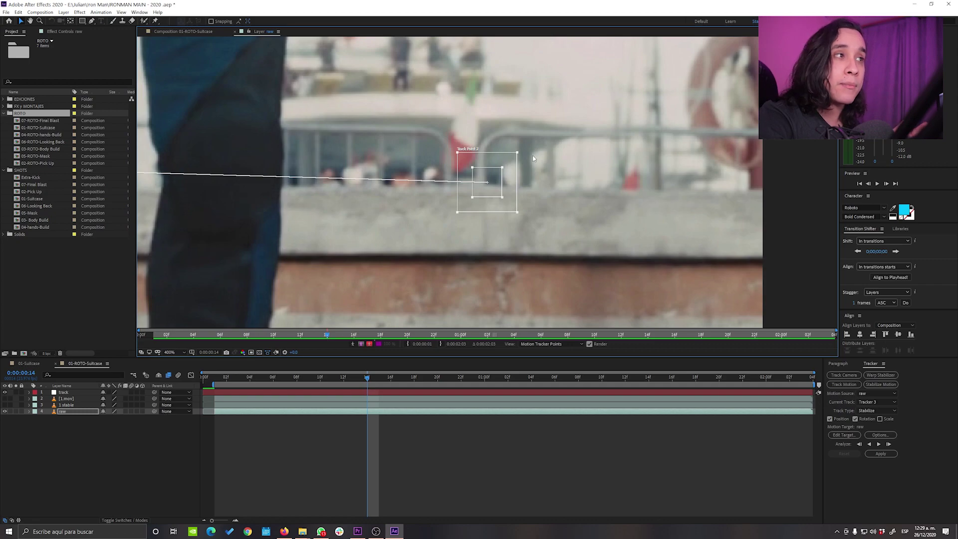
{"action": "scroll", "coordinate": [487, 171], "scroll_direction": "down", "scroll_amount": 5}
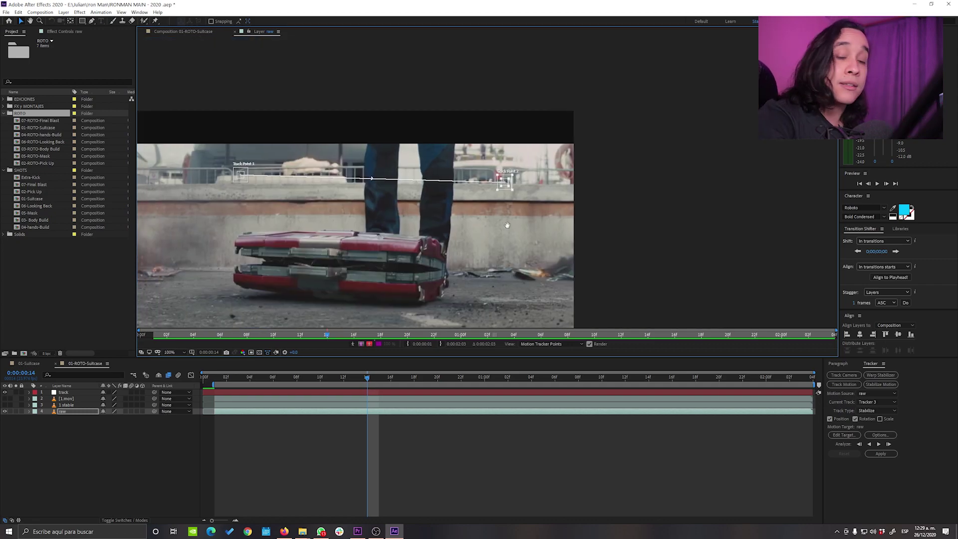
{"action": "left_click_drag", "start_coordinate": [416, 212], "coordinate": [370, 213]}
{"action": "scroll", "coordinate": [397, 196], "scroll_direction": "up", "scroll_amount": 1}
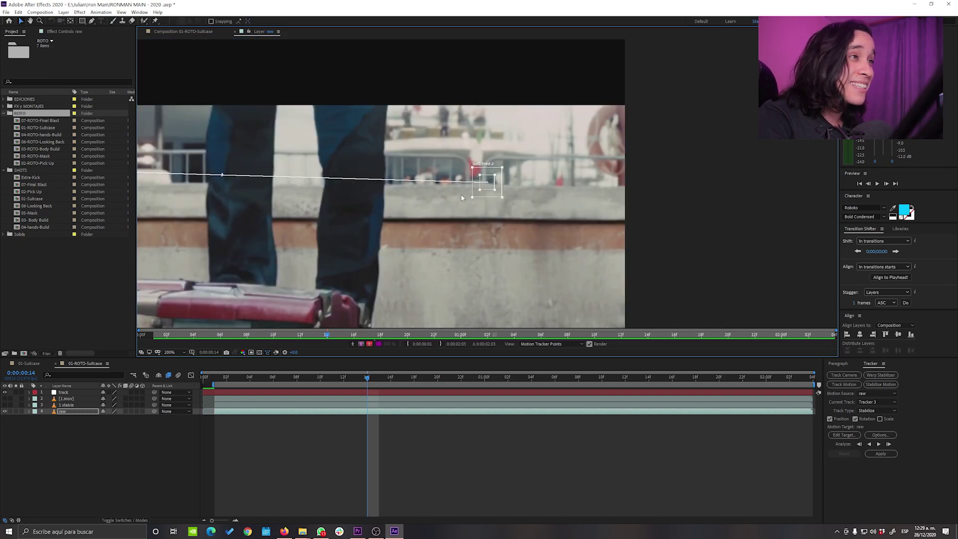
{"action": "scroll", "coordinate": [397, 197], "scroll_direction": "down", "scroll_amount": 1}
Preview the raw footage, return to 0:00:00:14 and analyze the track points forward through the shot
{"action": "key", "text": "space"}
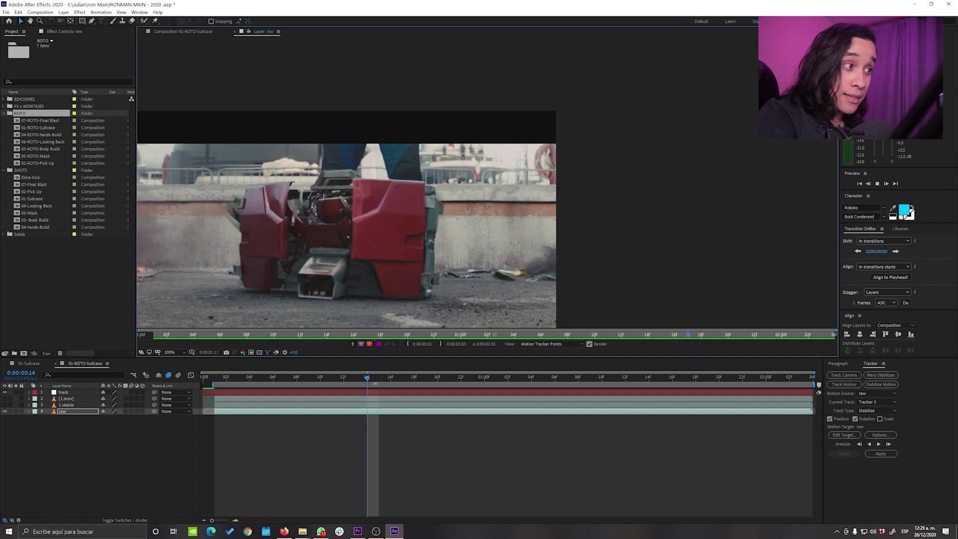
{"action": "left_click", "coordinate": [367, 379]}
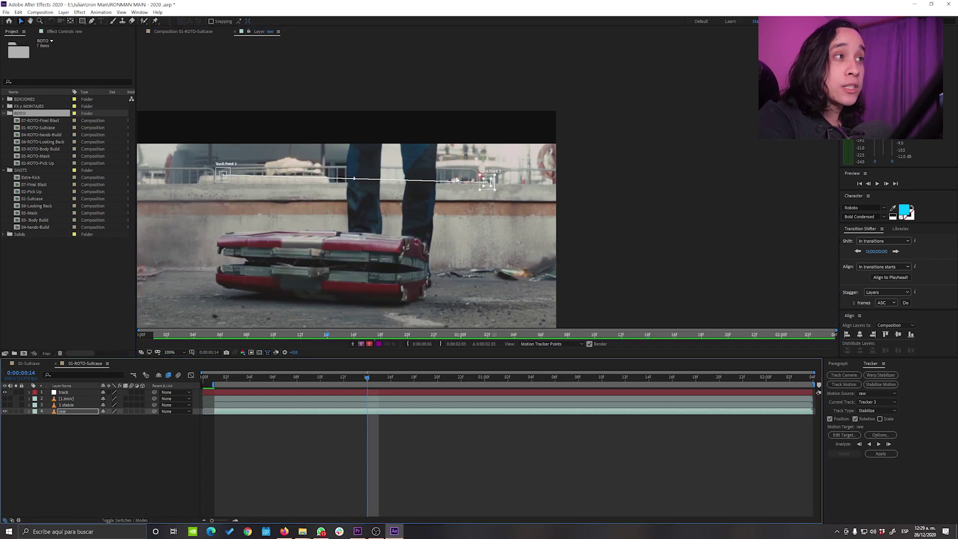
{"action": "left_click", "coordinate": [345, 459]}
{"action": "left_click", "coordinate": [370, 412]}
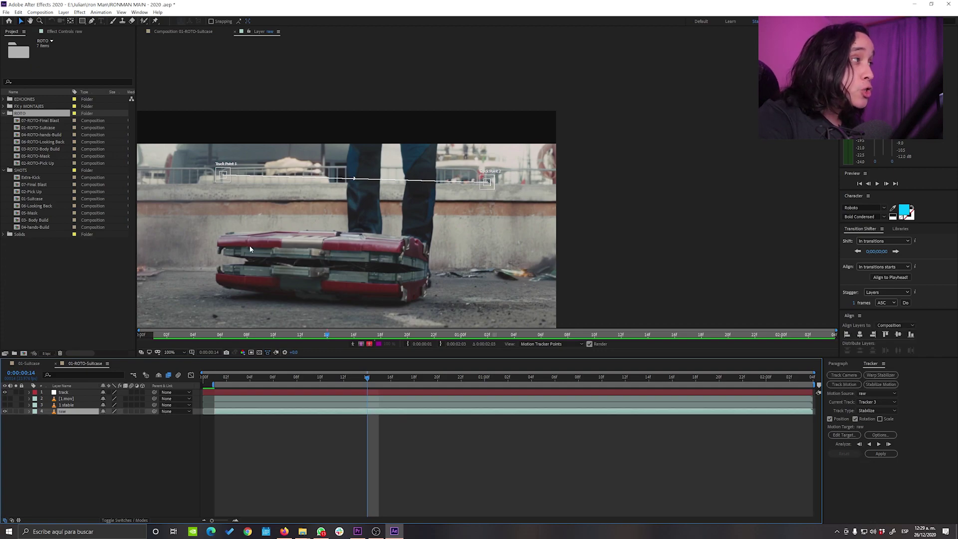
{"action": "left_click", "coordinate": [881, 445]}
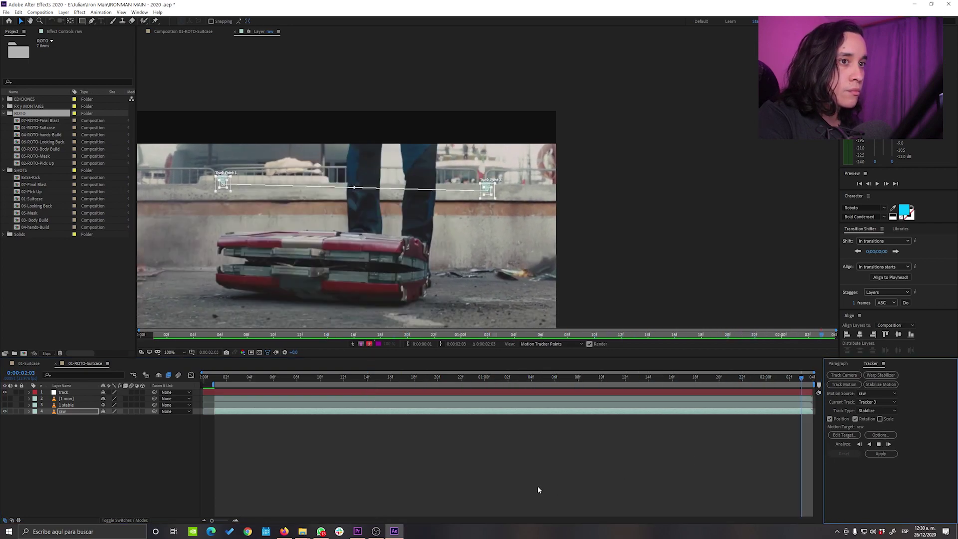
Reveal the raw layer's tracker keyframes and go back to 0:00:00:14 to examine both track points
{"action": "left_click", "coordinate": [352, 413]}
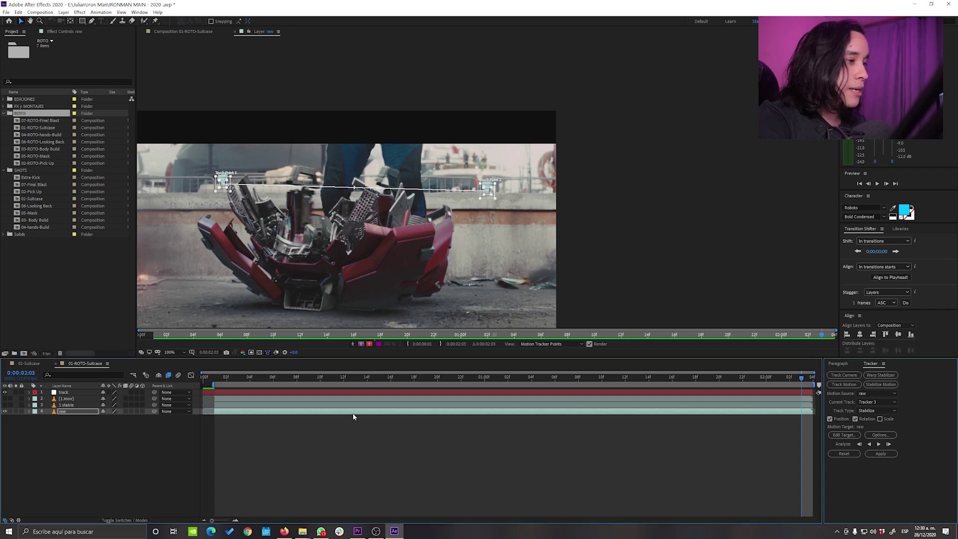
{"action": "key", "text": "u"}
{"action": "left_click_drag", "start_coordinate": [365, 378], "coordinate": [367, 397]}
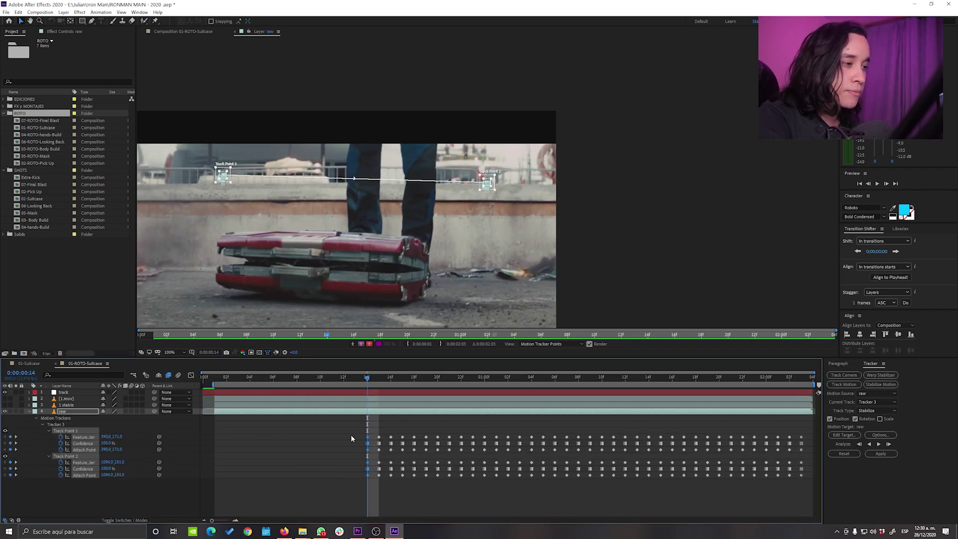
{"action": "left_click", "coordinate": [367, 431]}
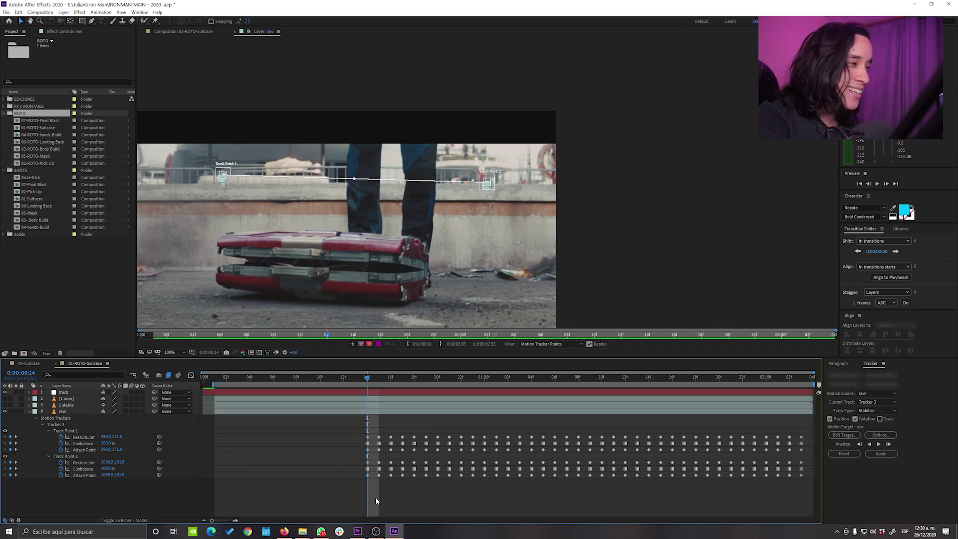
{"action": "left_click", "coordinate": [369, 413]}
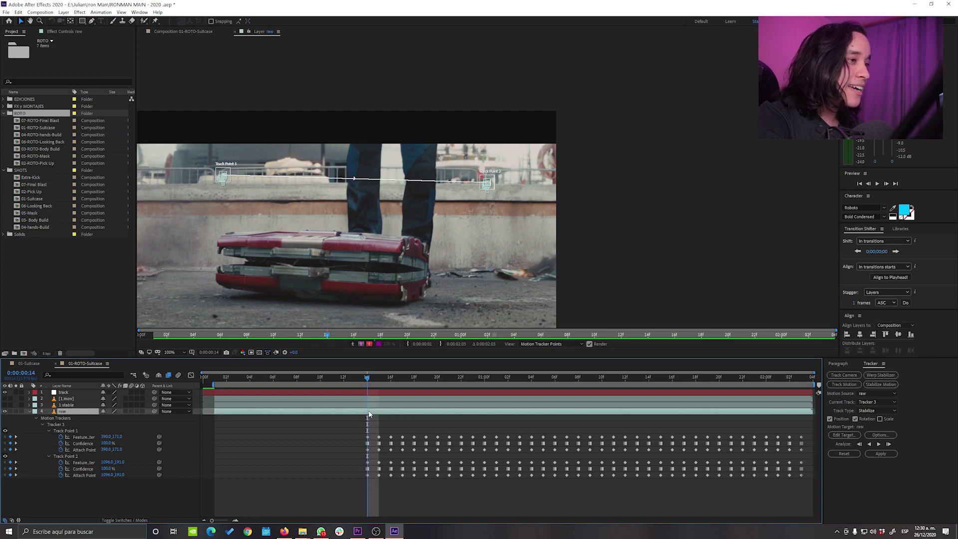
Apply the stabilization to the raw layer in X and Y, set the work area start at 0:00:00:14 and preview it
{"action": "left_click", "coordinate": [881, 454]}
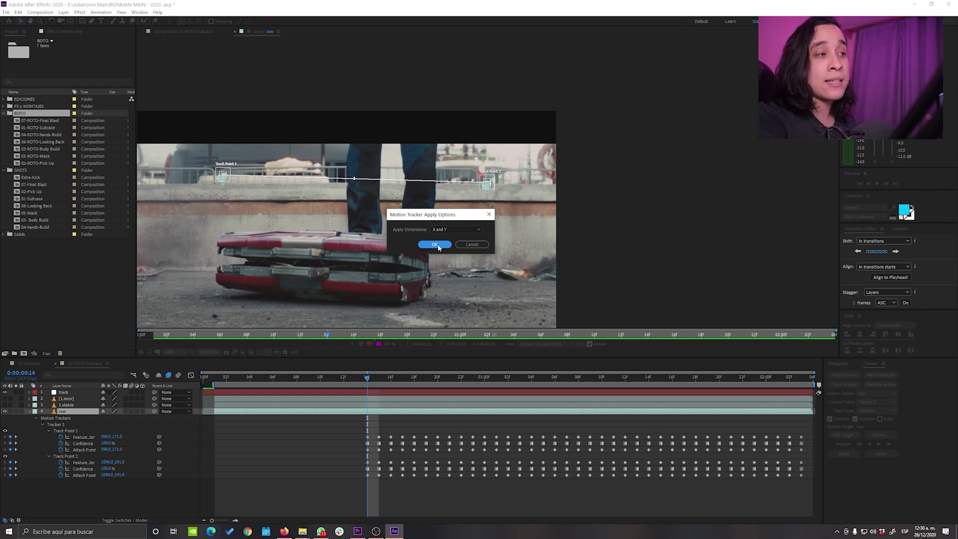
{"action": "left_click", "coordinate": [435, 245]}
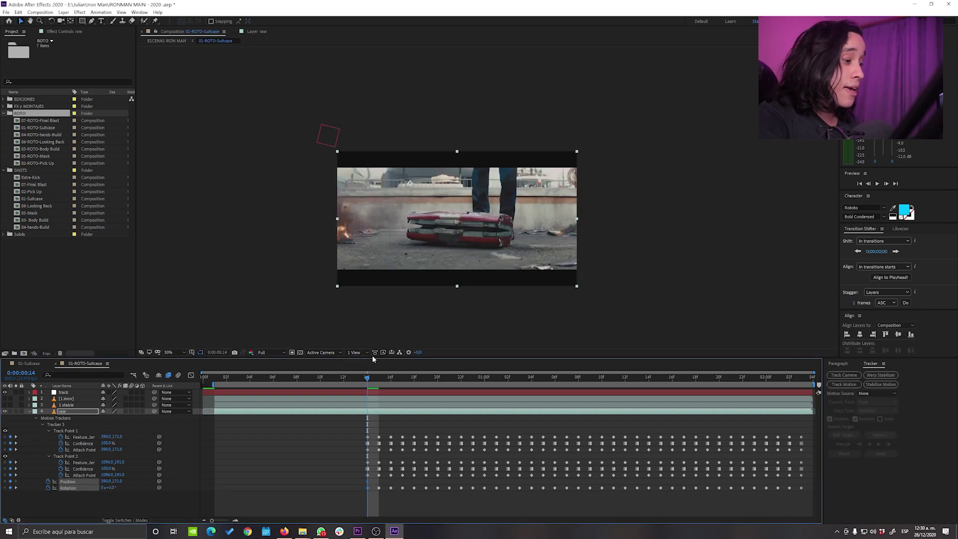
{"action": "key", "text": "b"}
{"action": "key", "text": "space"}
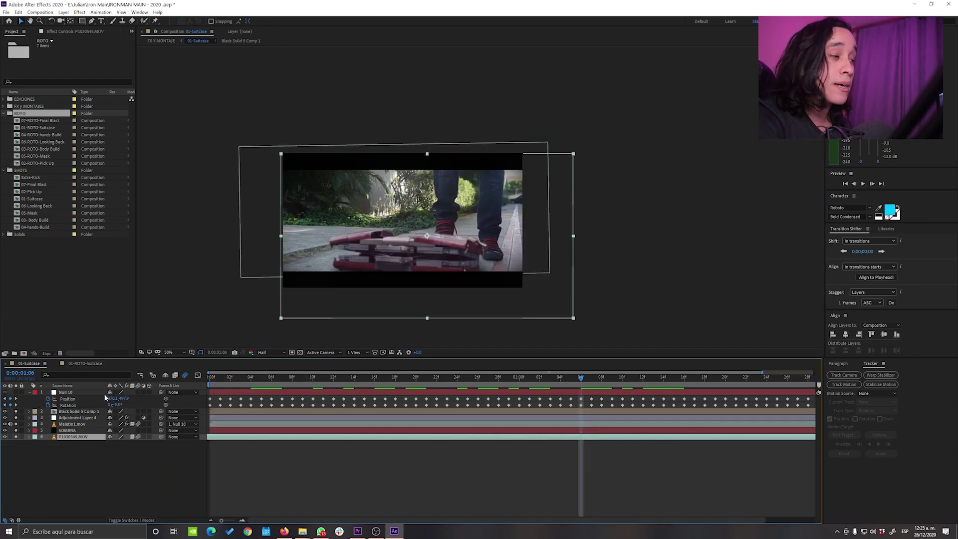
Solo the live-action footage layer in the 01-Suitcase composition and undo the last shift of its position
{"action": "left_click", "coordinate": [79, 446]}
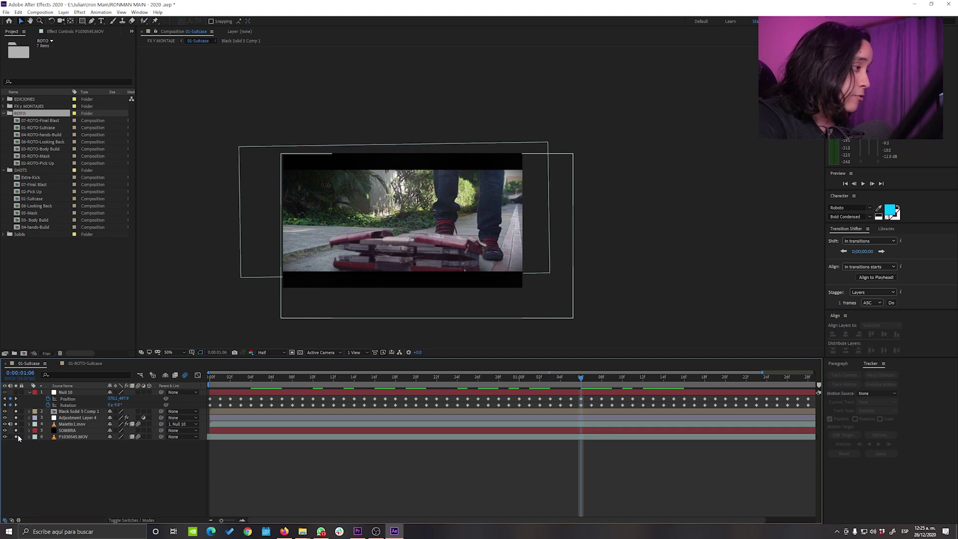
{"action": "left_click", "coordinate": [62, 436]}
{"action": "left_click", "coordinate": [16, 437]}
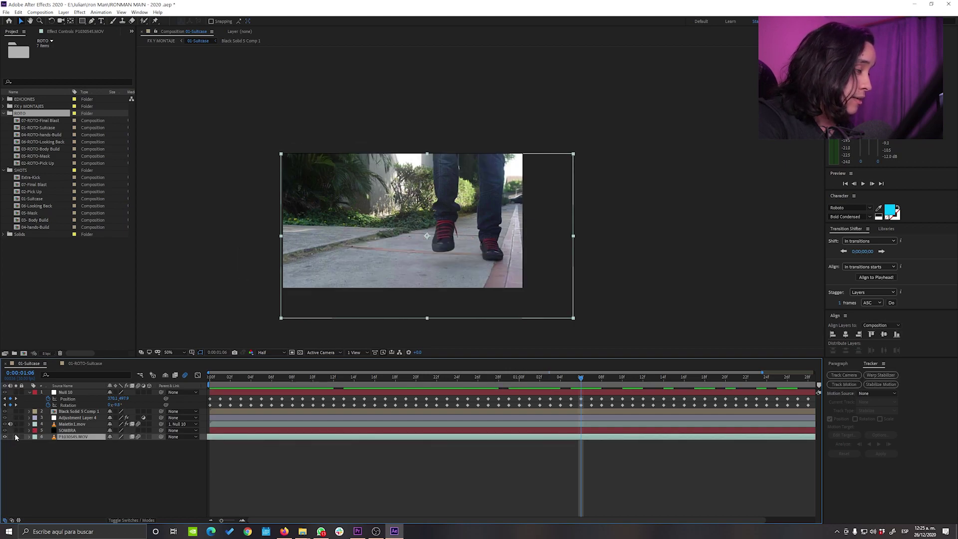
{"action": "key", "text": "ctrl+z"}
Solo the Null 10 layer as well and show layer names instead of source names in the timeline
{"action": "left_click", "coordinate": [65, 393]}
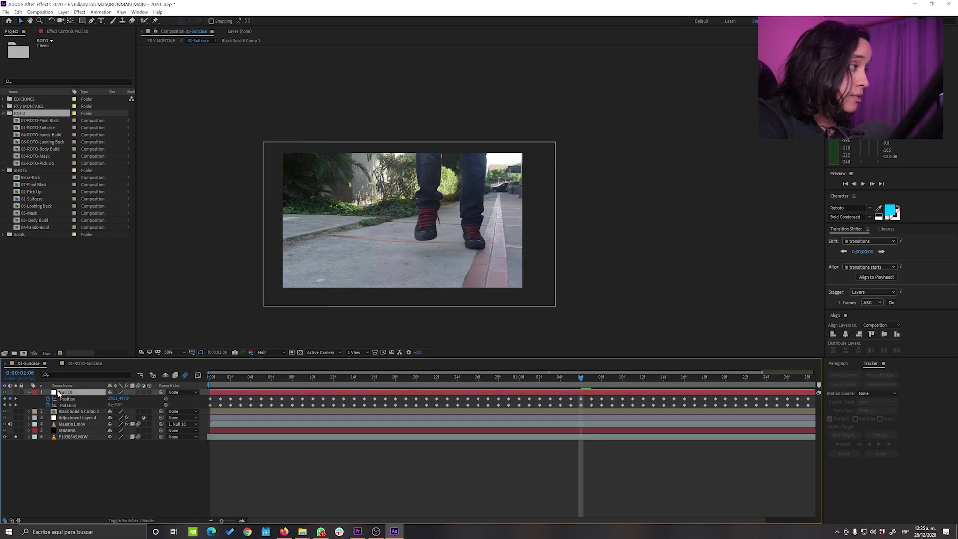
{"action": "key", "text": "F2"}
{"action": "left_click", "coordinate": [63, 398]}
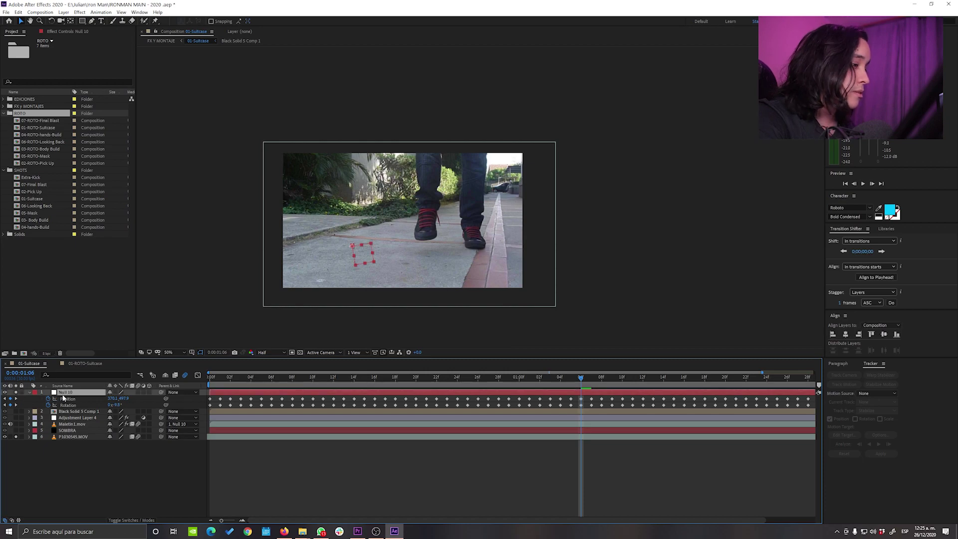
{"action": "key", "text": "Return"}
{"action": "key", "text": "Return"}
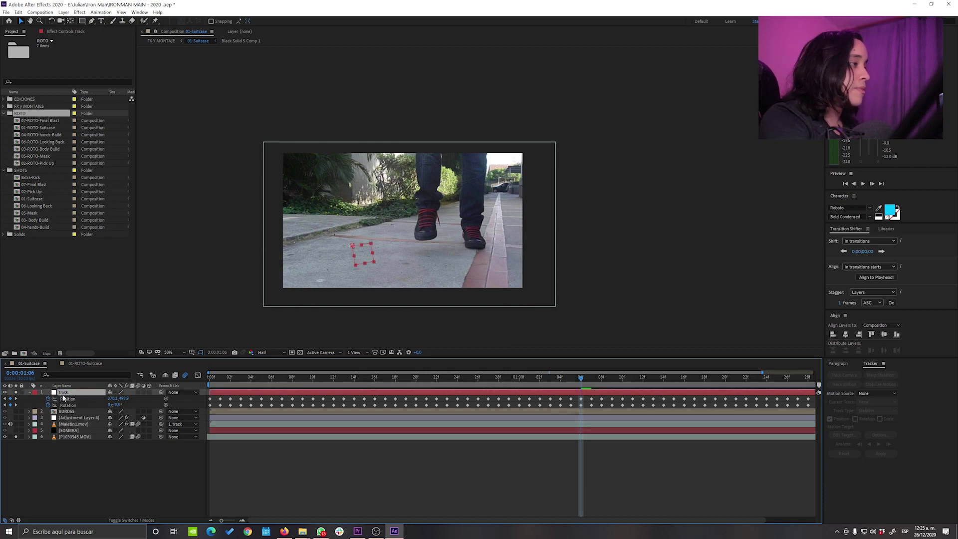
Select the Maletin1.mov layer to examine its parenting to the track null, and preview the null over the footage
{"action": "left_click", "coordinate": [79, 456]}
{"action": "left_click", "coordinate": [80, 424]}
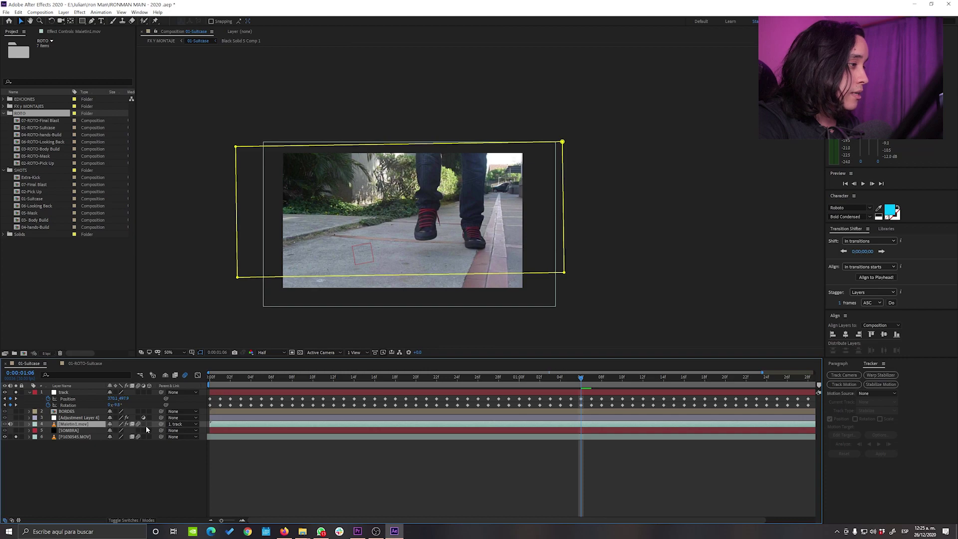
{"action": "left_click_drag", "start_coordinate": [61, 396], "coordinate": [62, 395]}
{"action": "left_click_drag", "start_coordinate": [122, 426], "coordinate": [67, 395]}
{"action": "key", "text": "space"}
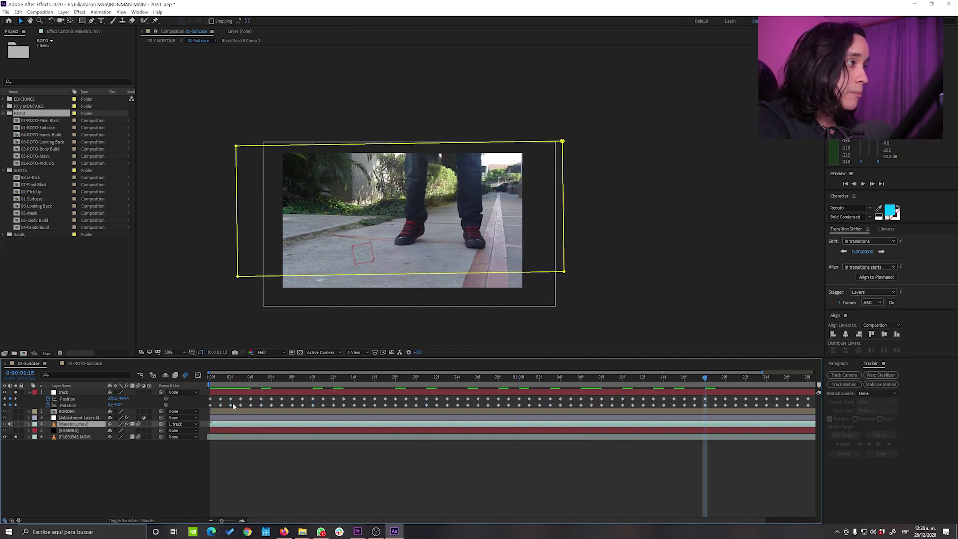
Select the track null and preview the full suitcase composite from the first frame
{"action": "left_click", "coordinate": [77, 393]}
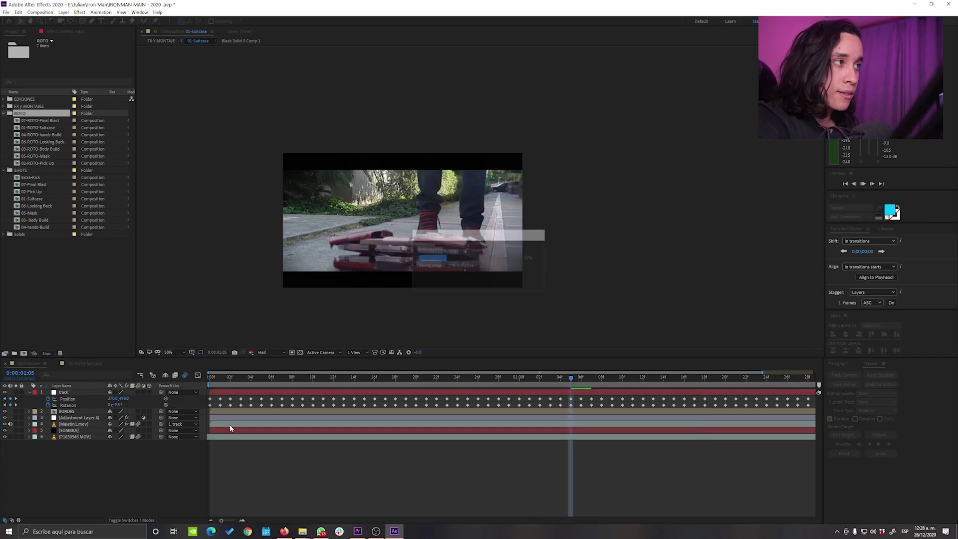
{"action": "key", "text": "Home"}
{"action": "key", "text": "space"}
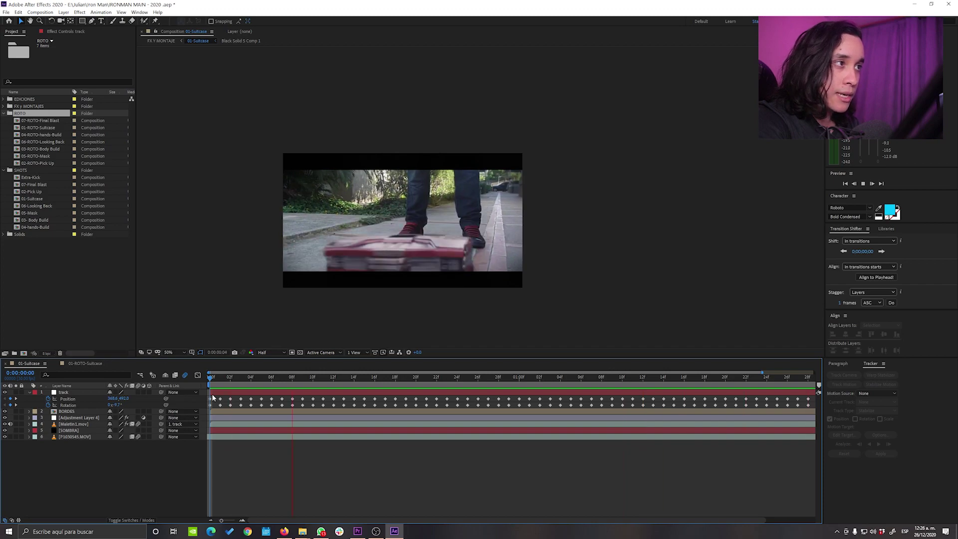
{"action": "key", "text": "space"}
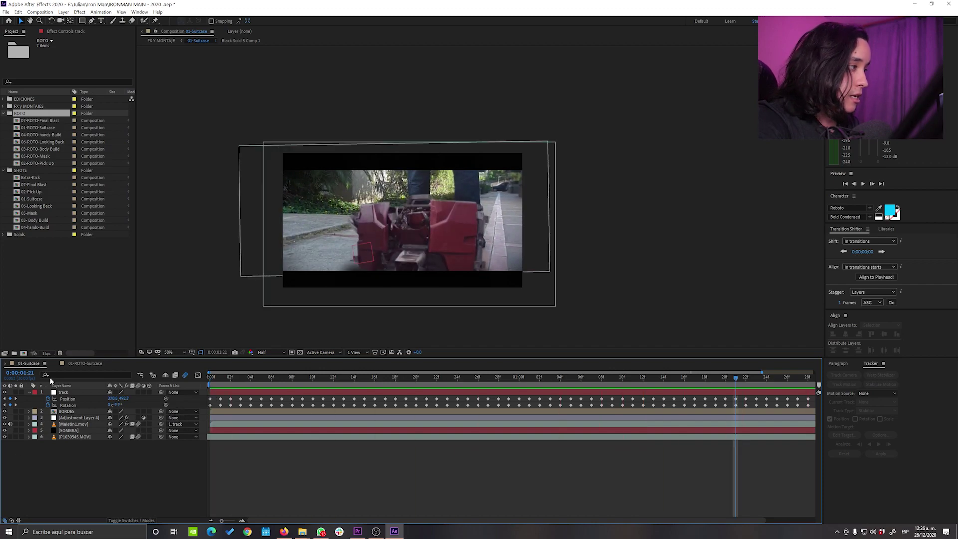
Try deleting the track null and preview the suitcase composite without its tracking
{"action": "left_click", "coordinate": [68, 394]}
{"action": "key", "text": "Delete"}
{"action": "key", "text": "space"}
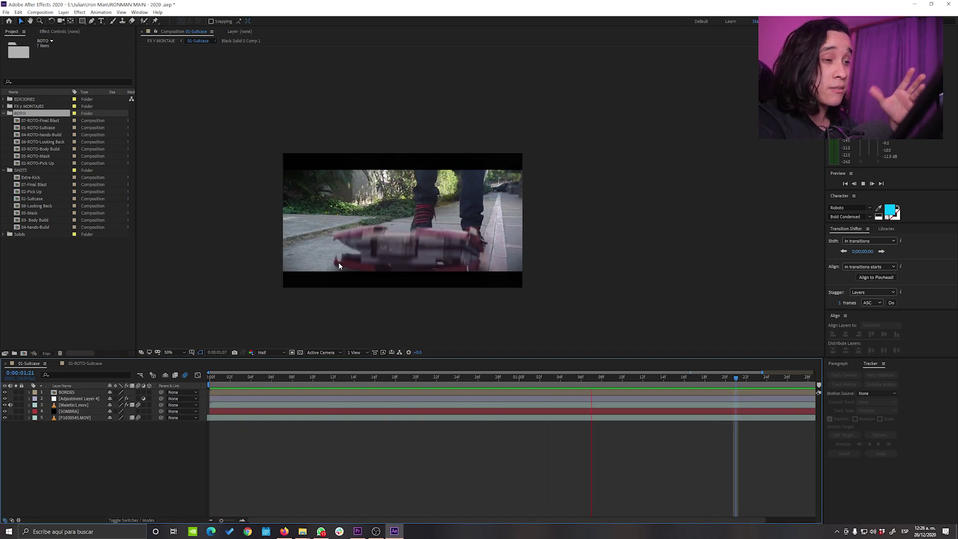
{"action": "left_click", "coordinate": [79, 418]}
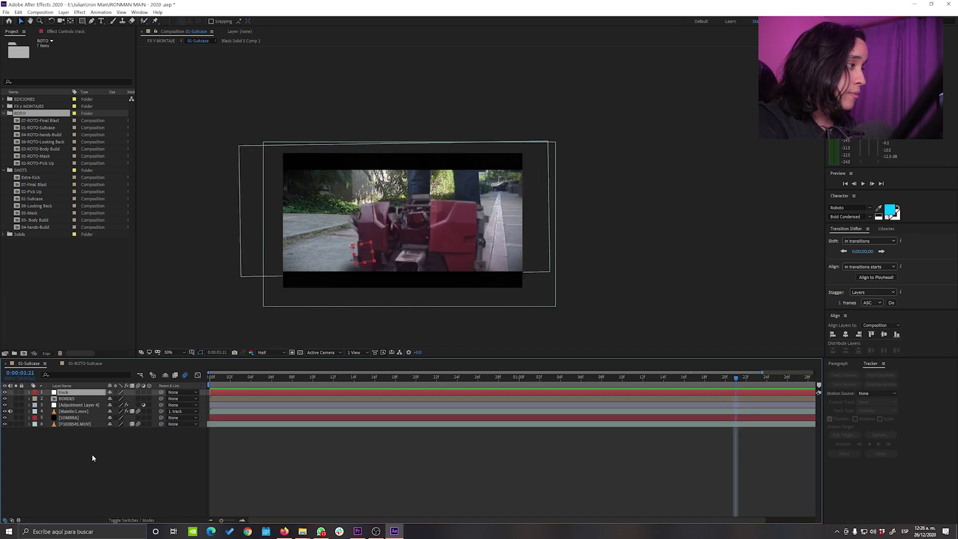
{"action": "left_click", "coordinate": [79, 412]}
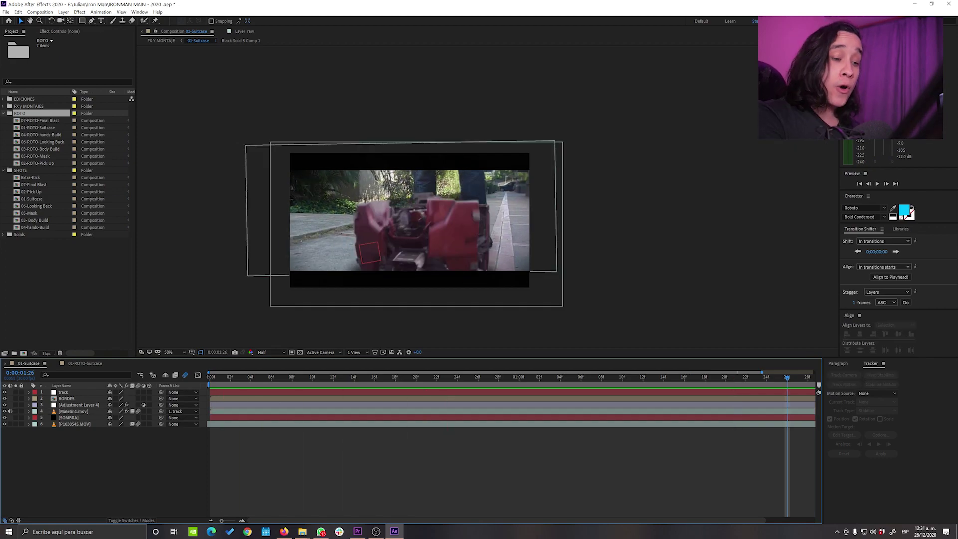
{"action": "key", "text": "alt+Tab"}
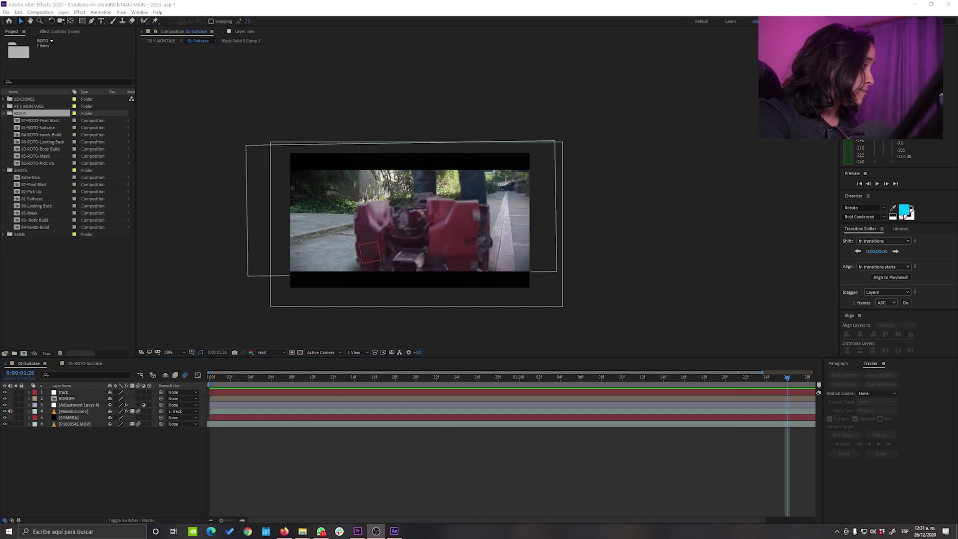